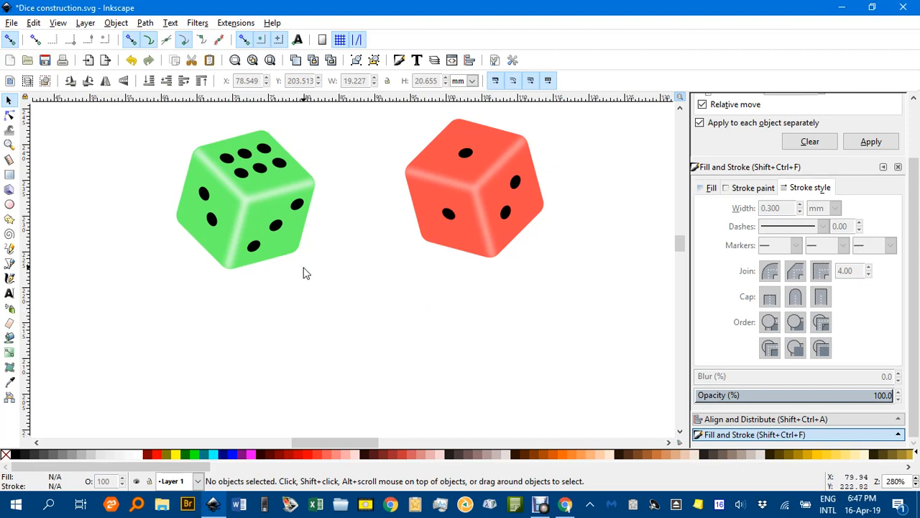
Draw a 6-corner hexagon below the green and red dice and convert it to a path.
left_click(10, 219)
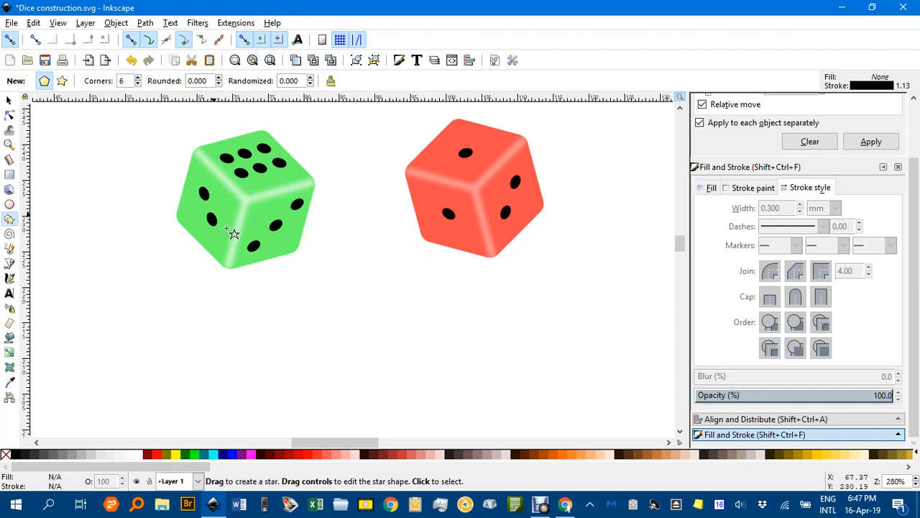
mouse_move(369, 316)
left_mouse_down()
mouse_move(420, 376)
mouse_move(448, 363)
left_mouse_up()
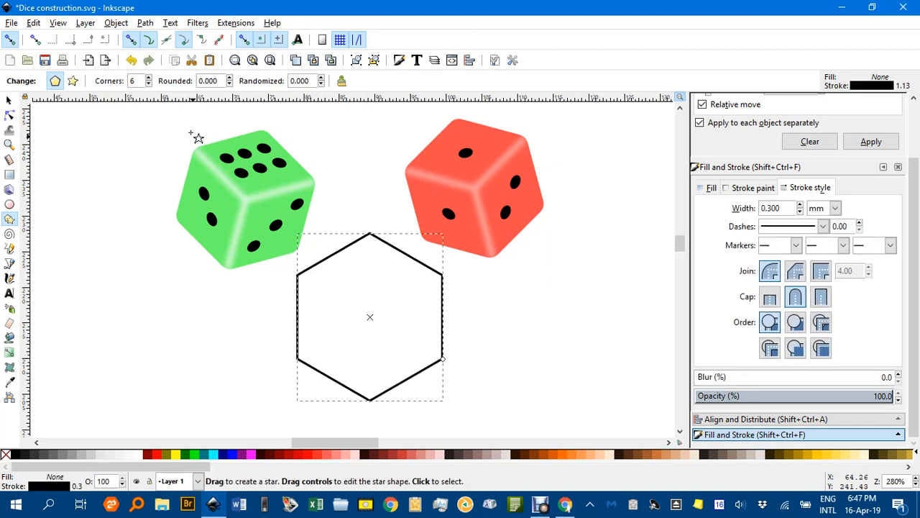
left_click(145, 24)
left_click(164, 39)
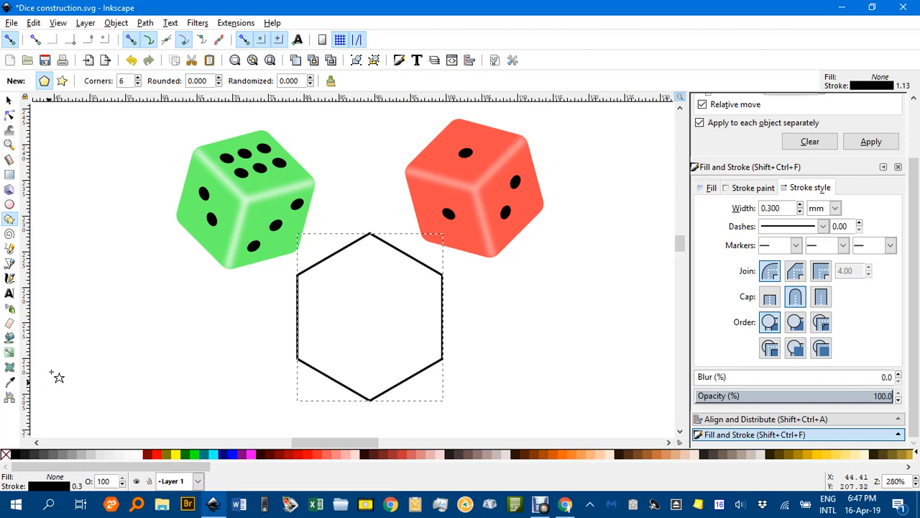
left_click(13, 104)
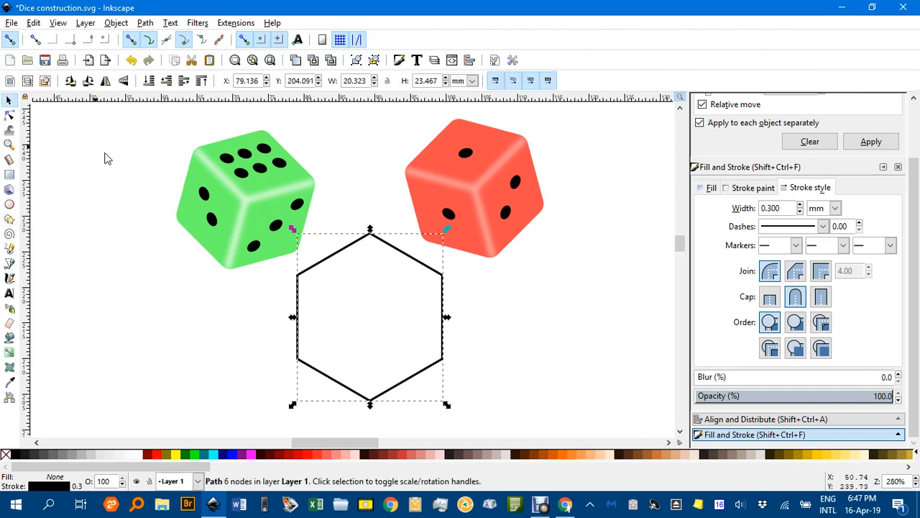
left_click(141, 177)
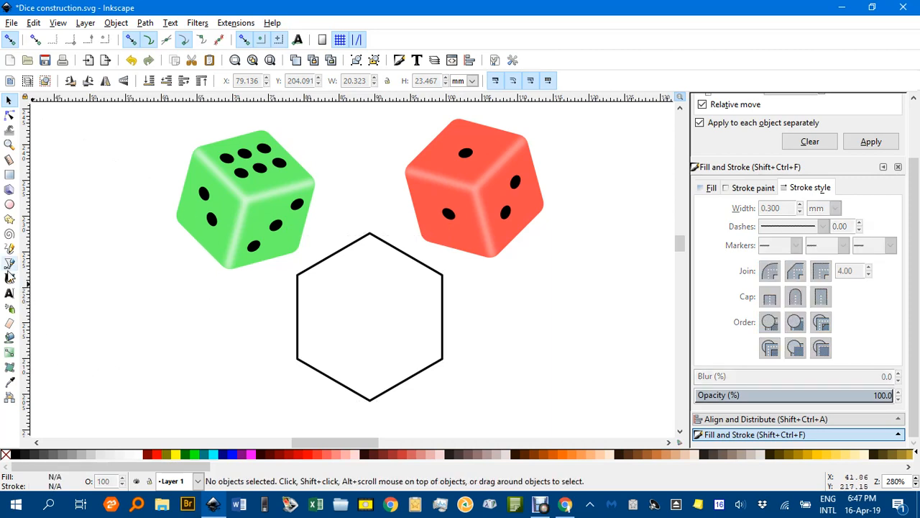
Trace the hexagon's two bottom edges with a 3-node V line and enable cusp-node snapping.
left_click(9, 265)
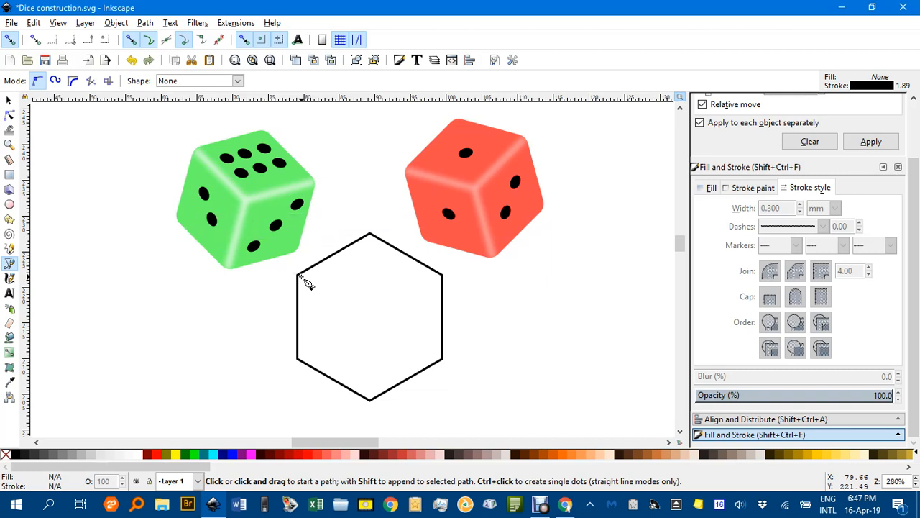
left_click(297, 358)
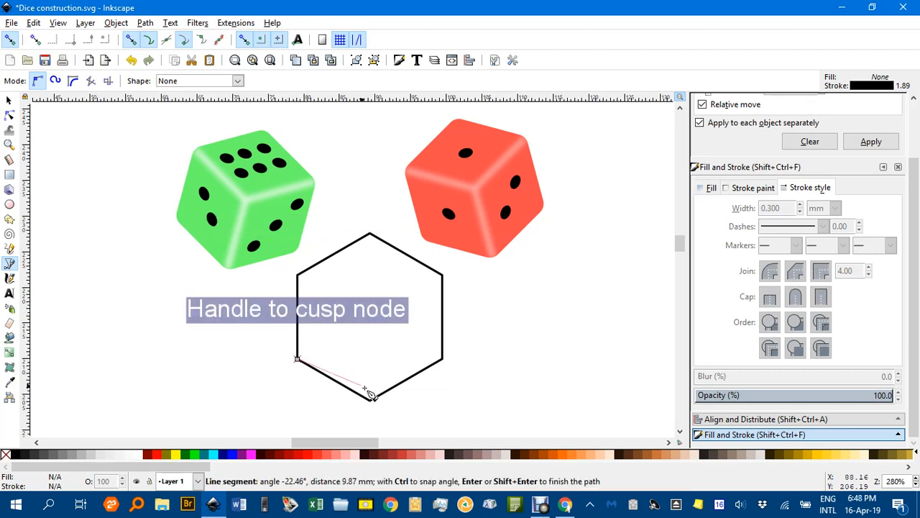
left_click(368, 401)
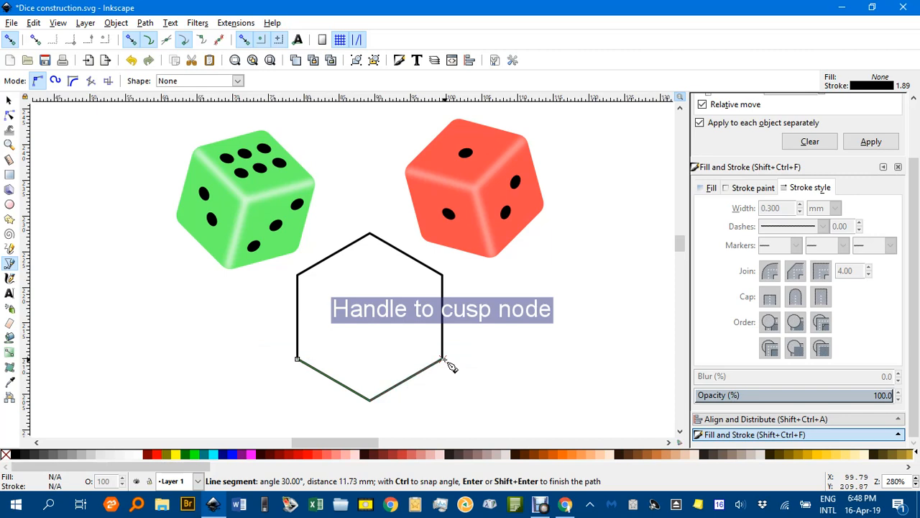
double_click(443, 359)
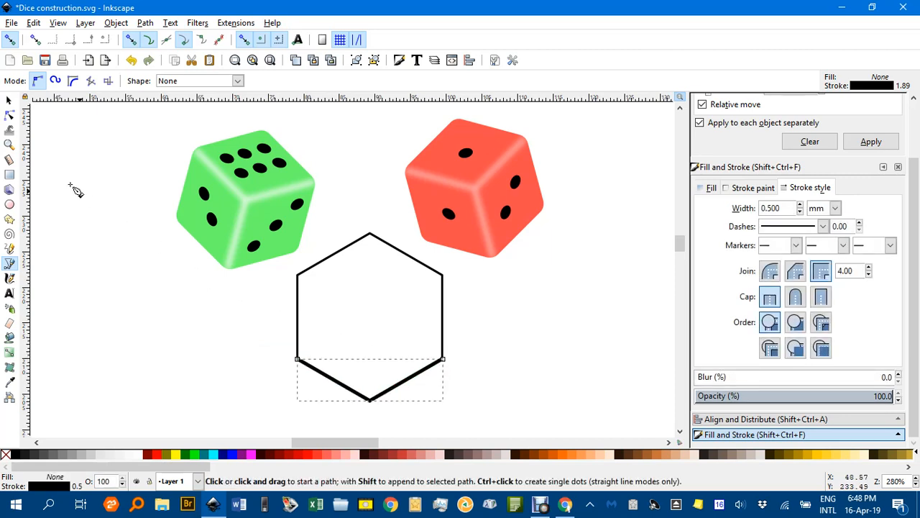
left_click(185, 41)
left_click(9, 100)
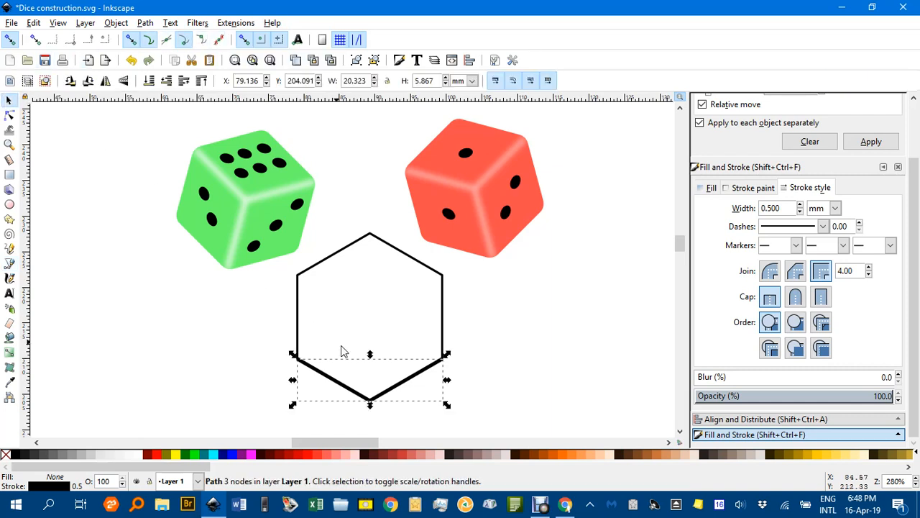
Move the V line up so its middle point meets the hexagon's centre.
left_click_drag(392, 395, 389, 311)
left_click(532, 348)
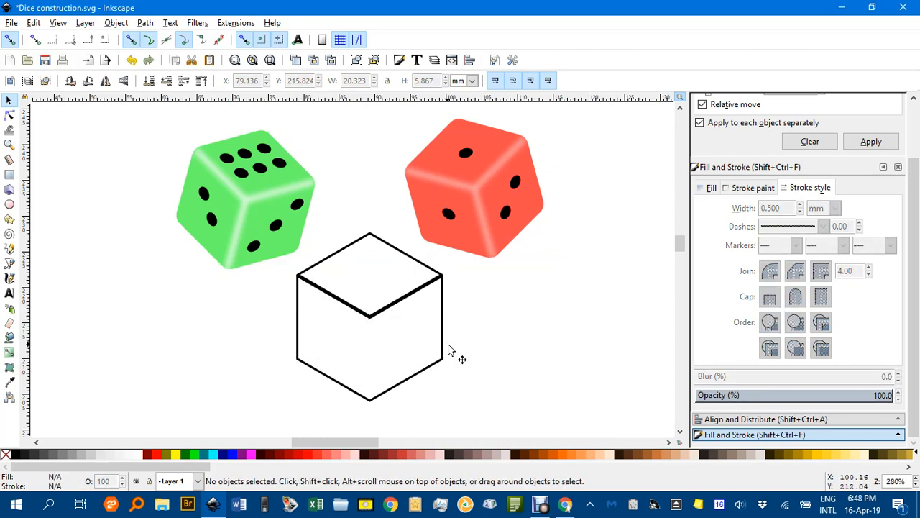
left_click(392, 308)
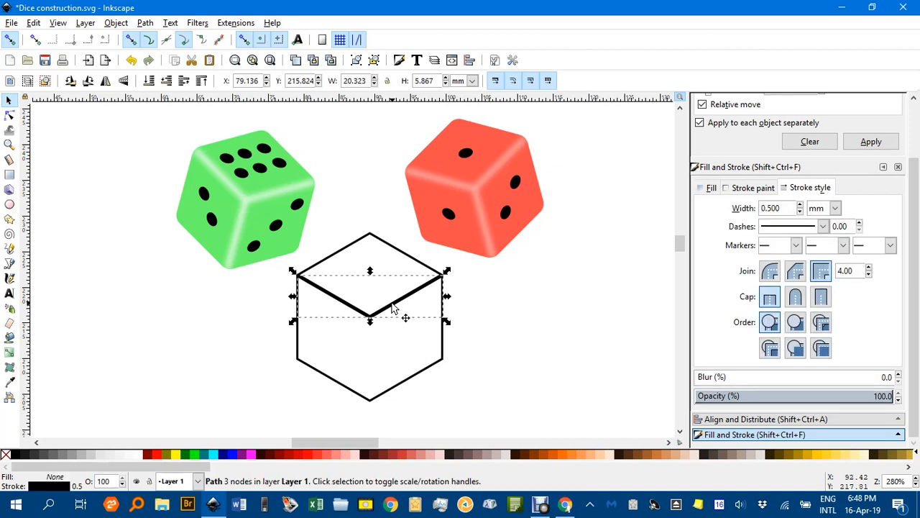
left_click(480, 298)
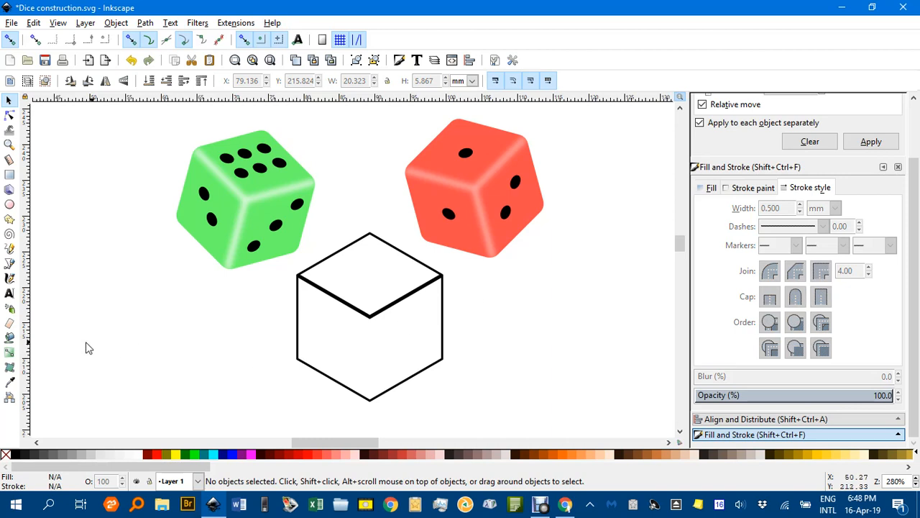
Draw a vertical line from the centre to the bottom vertex and select it with the V line.
left_click(10, 263)
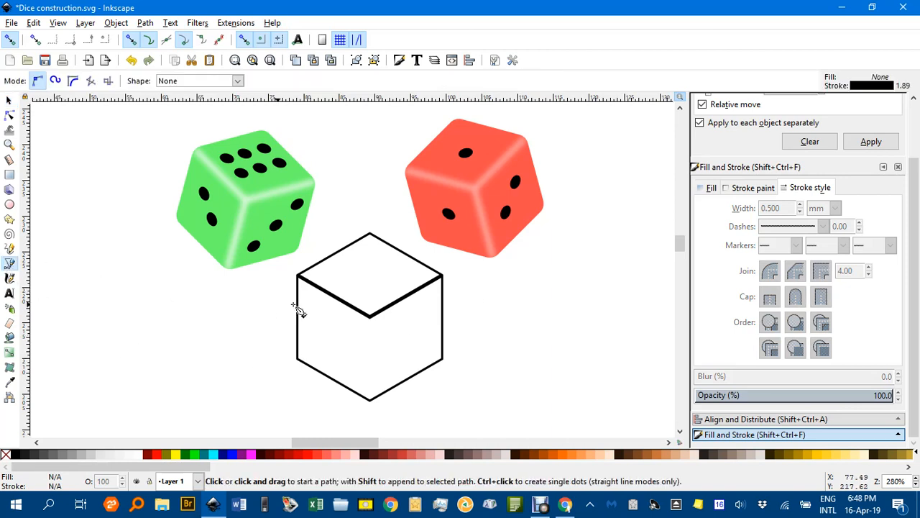
left_click(369, 317)
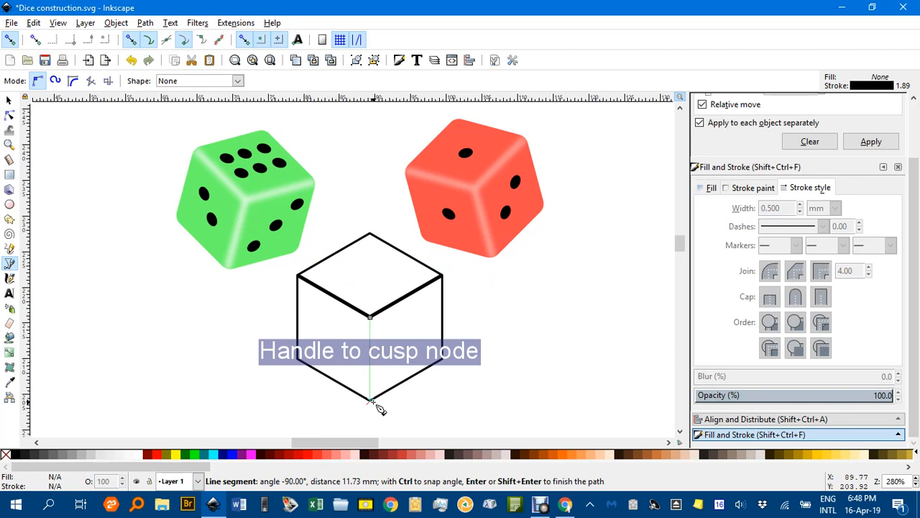
double_click(374, 402)
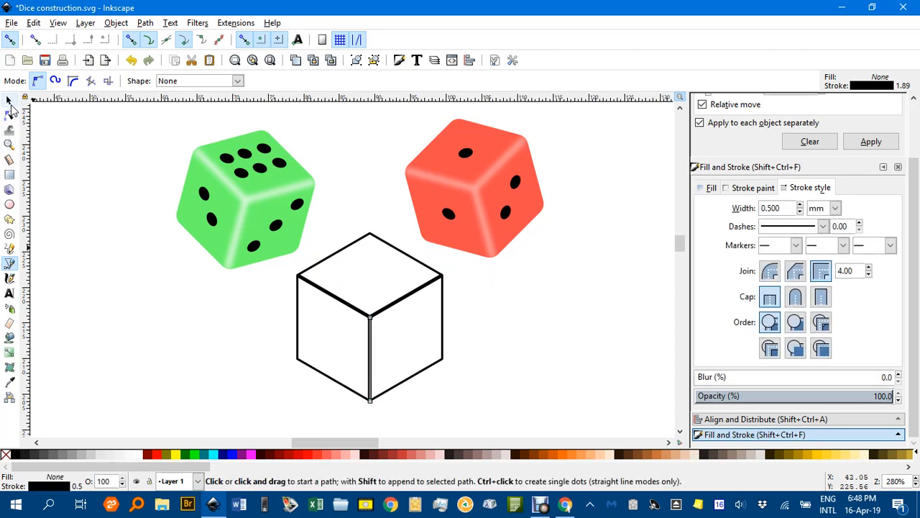
left_click(9, 101)
left_click(408, 297, "shift")
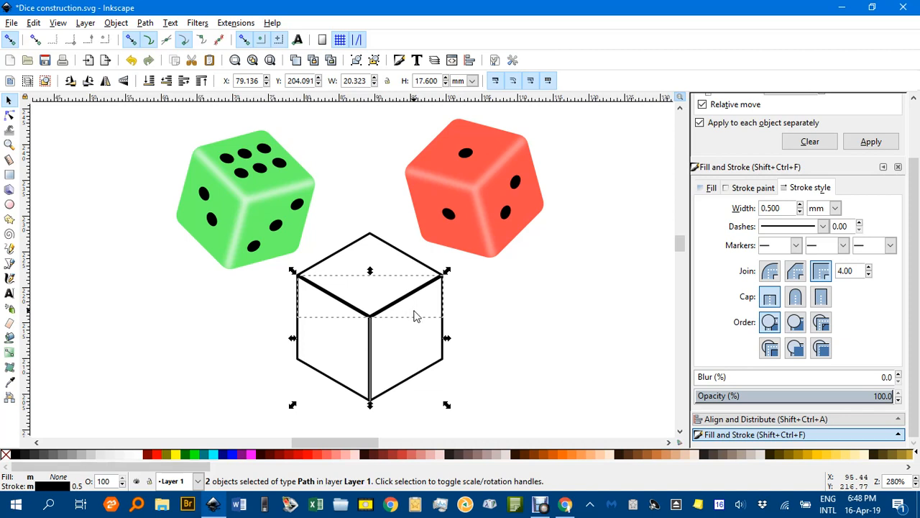
Group the V line and vertical edge into one 2-object group and reposition it.
key("ctrl+g")
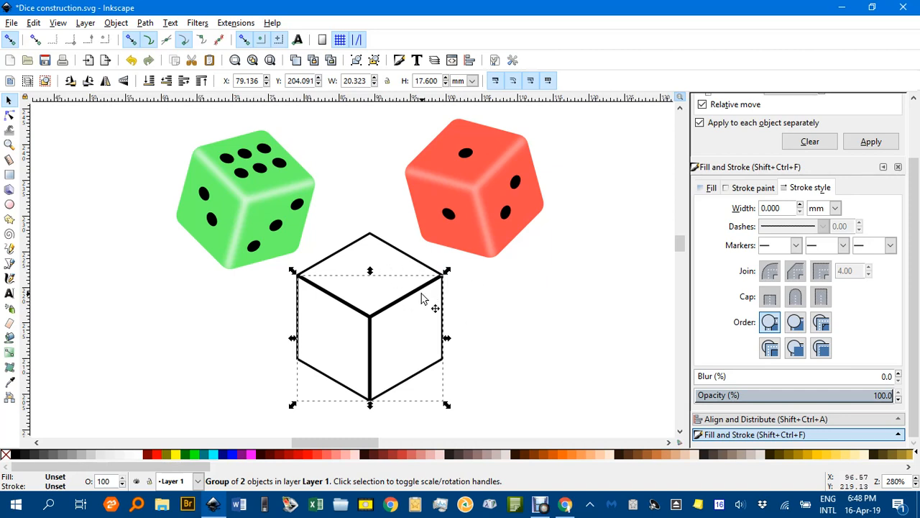
mouse_move(424, 301)
left_mouse_down()
mouse_move(606, 300)
mouse_move(424, 302)
left_mouse_up()
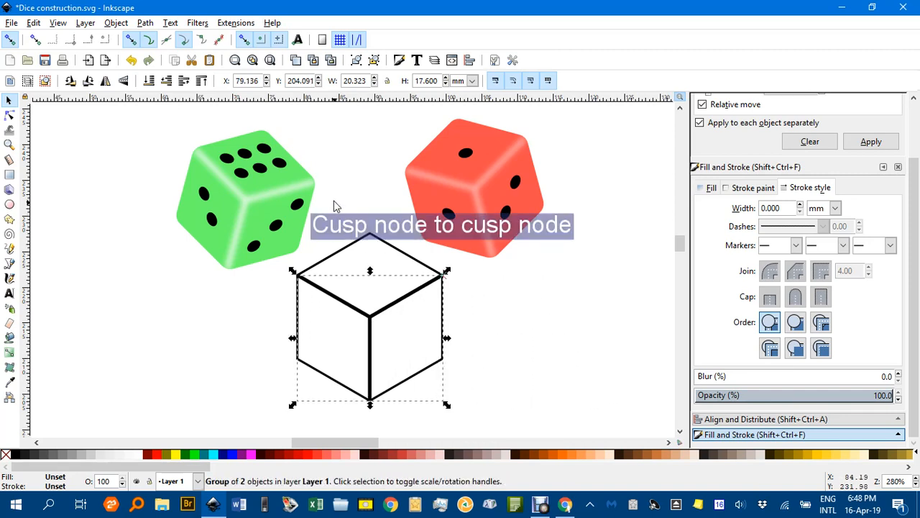
Round the hexagon outline's corners with a 5 mm radius using the Rounded Corners extension.
left_click(352, 246)
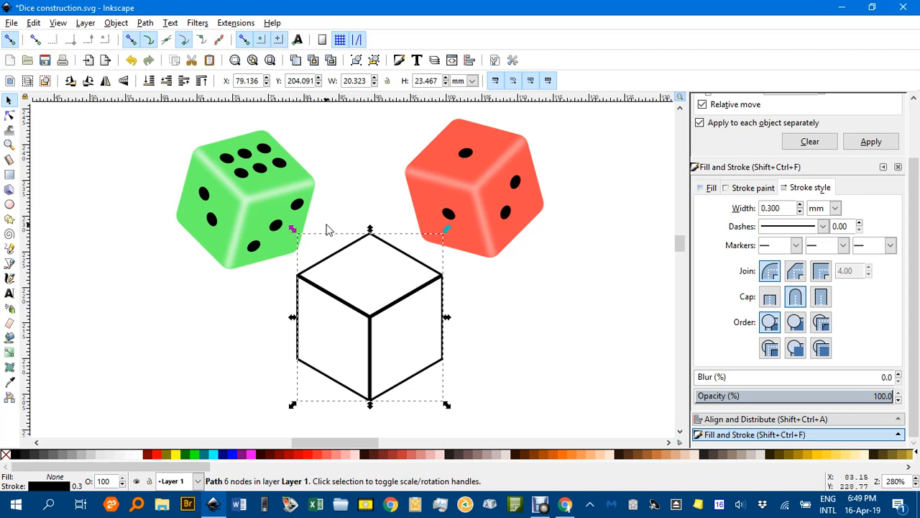
left_click(237, 24)
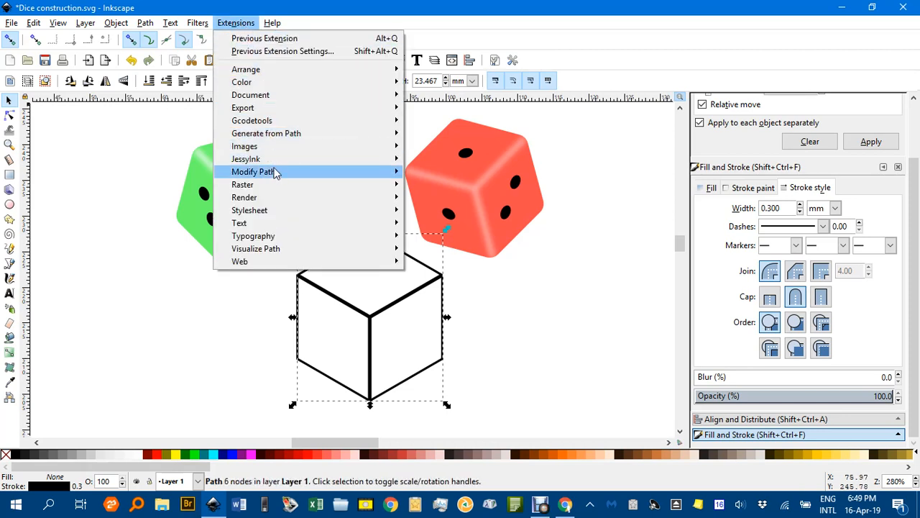
mouse_move(277, 173)
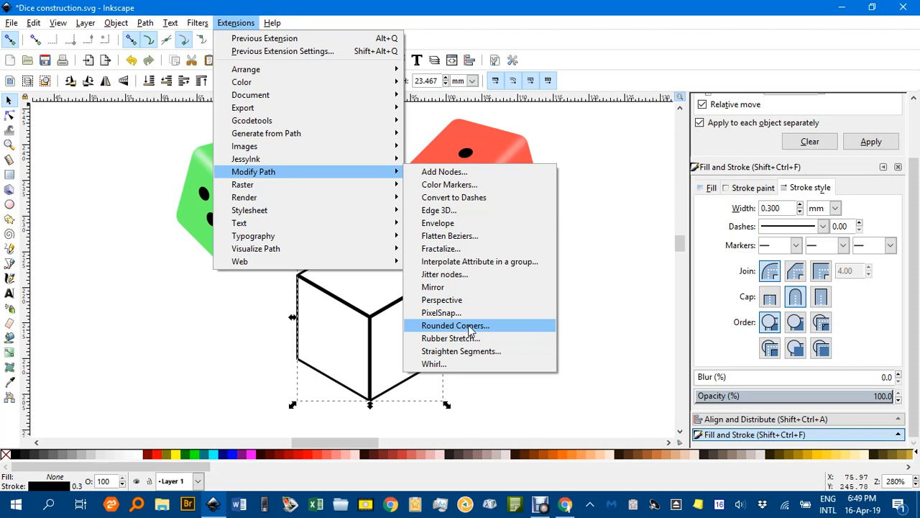
left_click(468, 332)
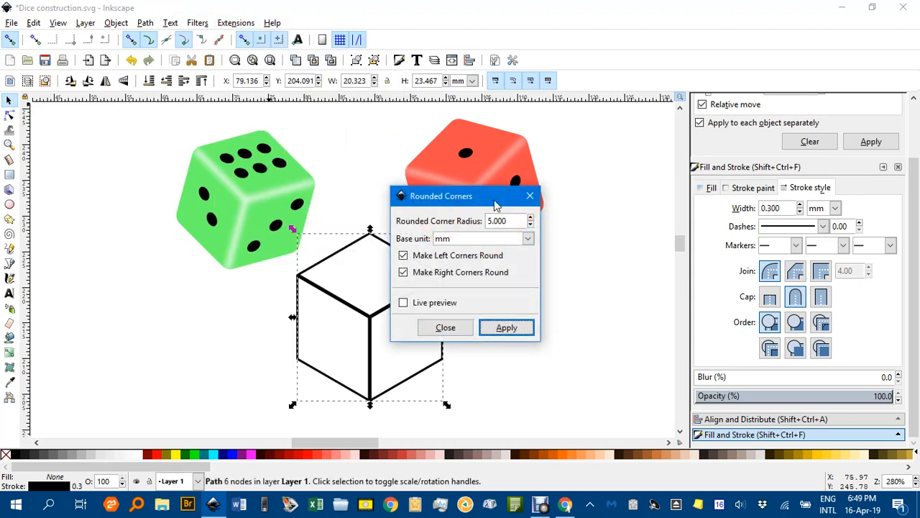
left_click_drag(495, 206, 601, 206)
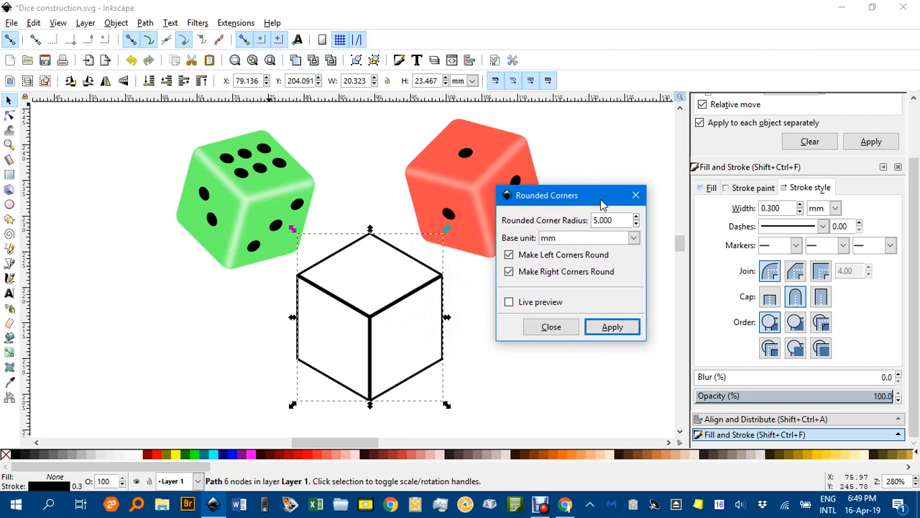
left_click(509, 302)
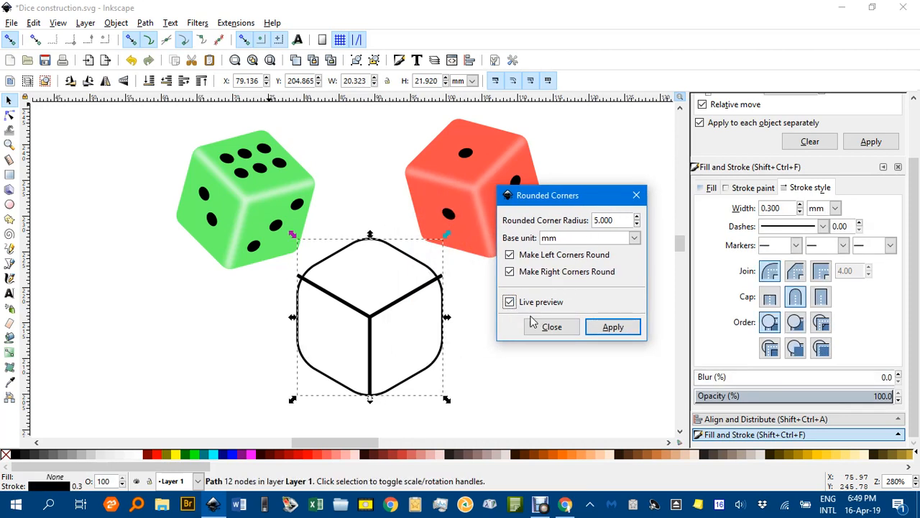
left_click(612, 328)
left_click(552, 328)
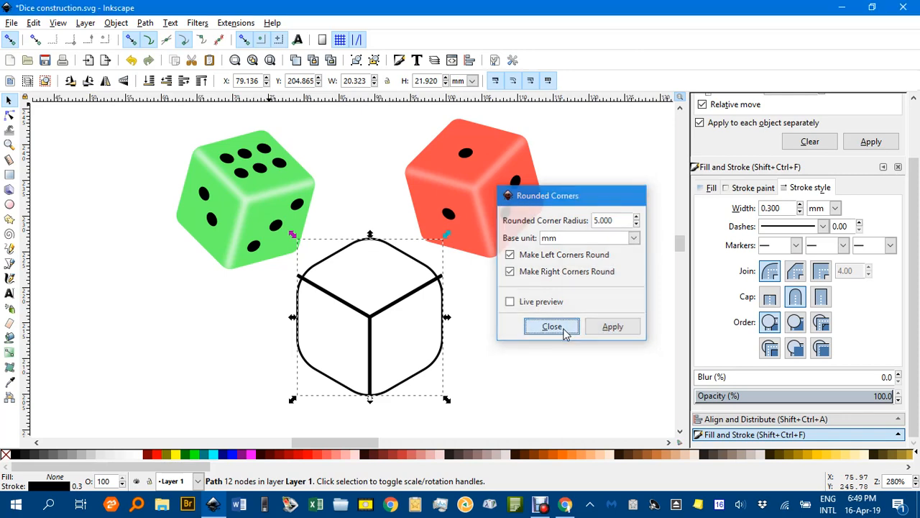
left_click(424, 312)
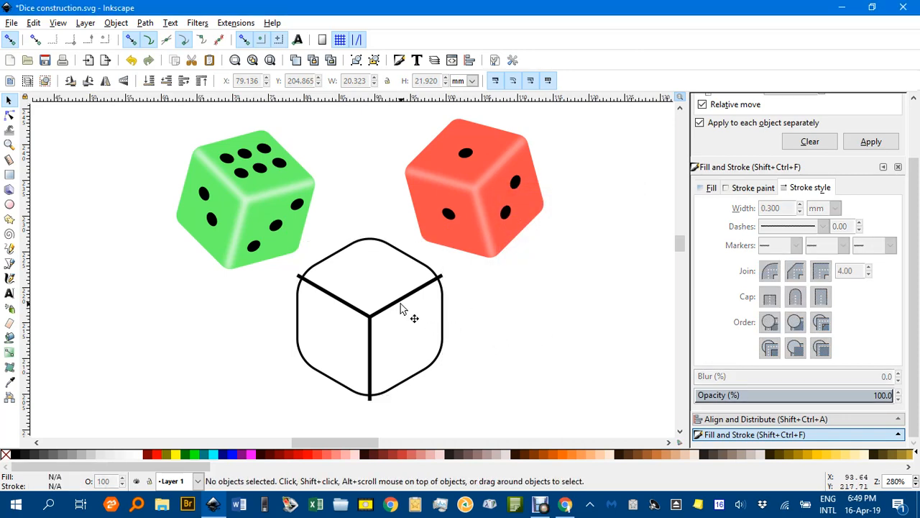
left_click(401, 306)
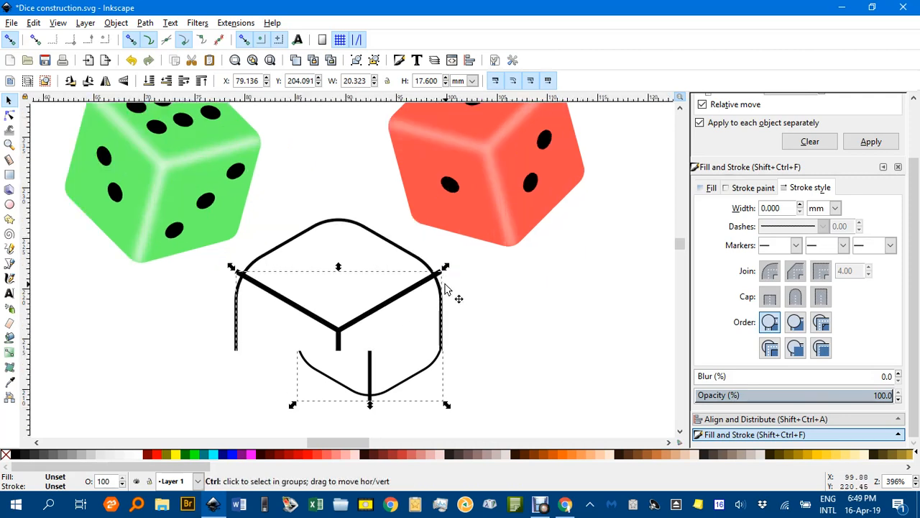
Turn off snapping and scale the inner edge-line group to 93.17% so it fits the rounded outline.
scroll(447, 289, "up", 1)
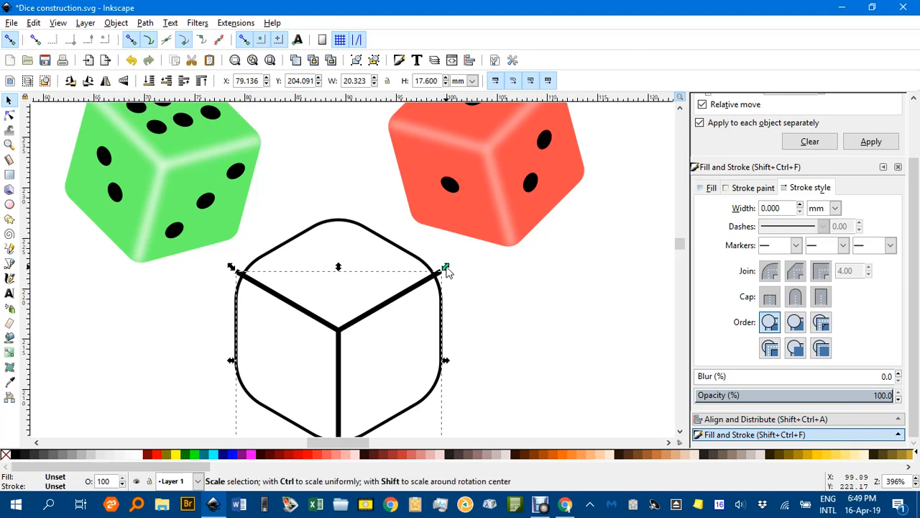
left_click_drag(445, 267, 439, 280)
left_click(10, 40)
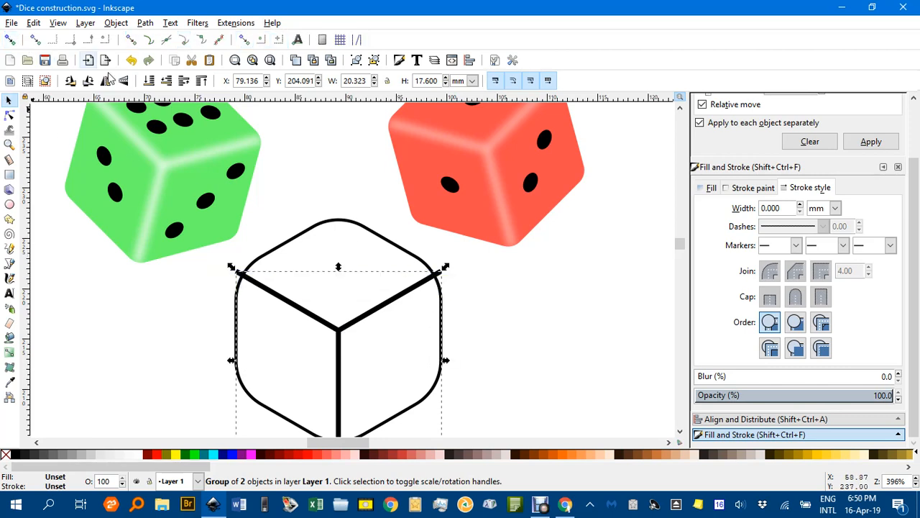
left_click_drag(446, 267, 440, 273)
left_click(496, 276)
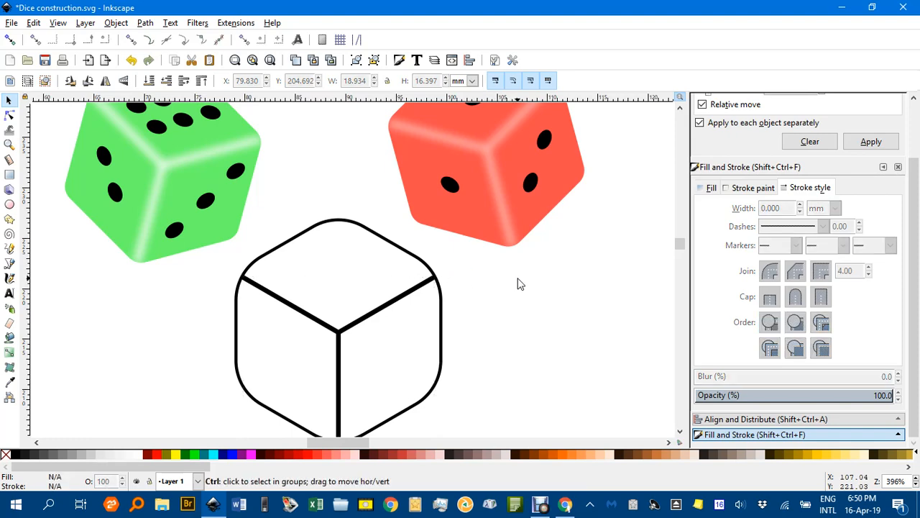
scroll(520, 281, "down", 1, "ctrl")
scroll(518, 280, "down", 1, "ctrl")
left_click_drag(510, 284, 463, 274)
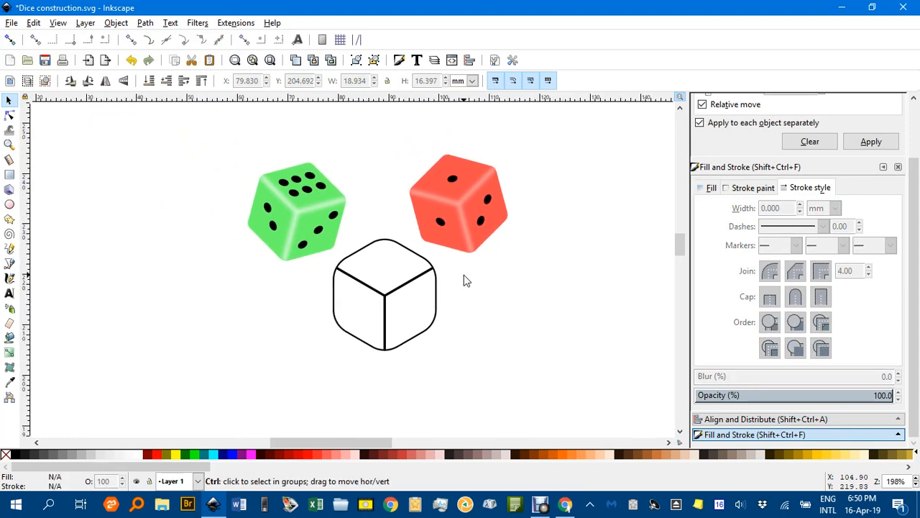
scroll(455, 274, "up", 1, "ctrl")
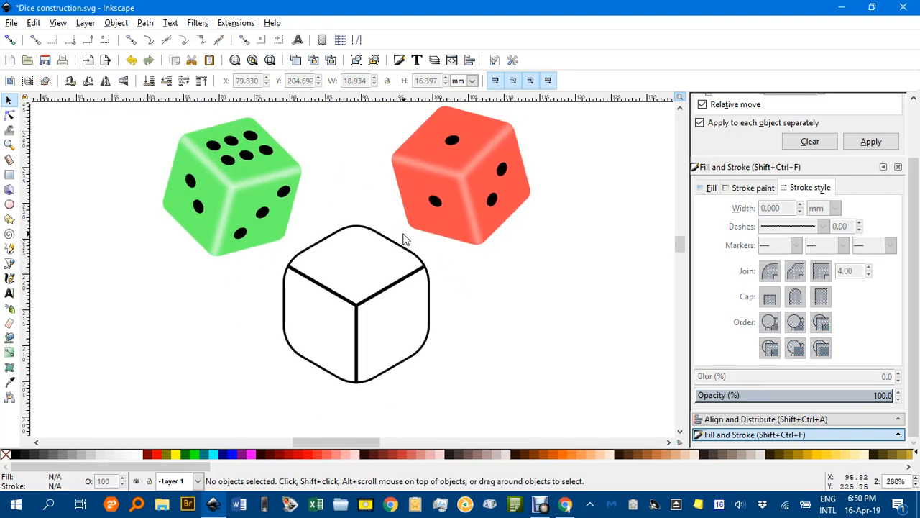
left_click(338, 241)
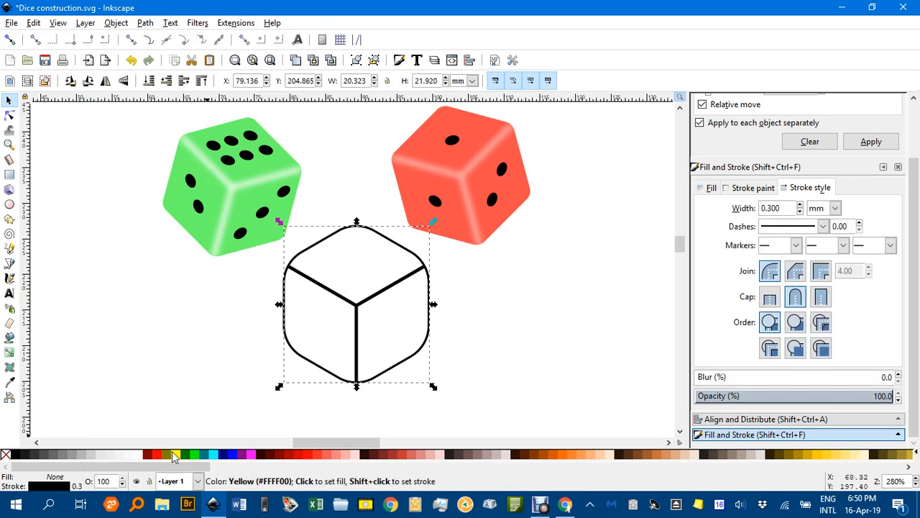
Fill the rounded die outline with yellow beneath the black edge lines.
left_click(177, 454)
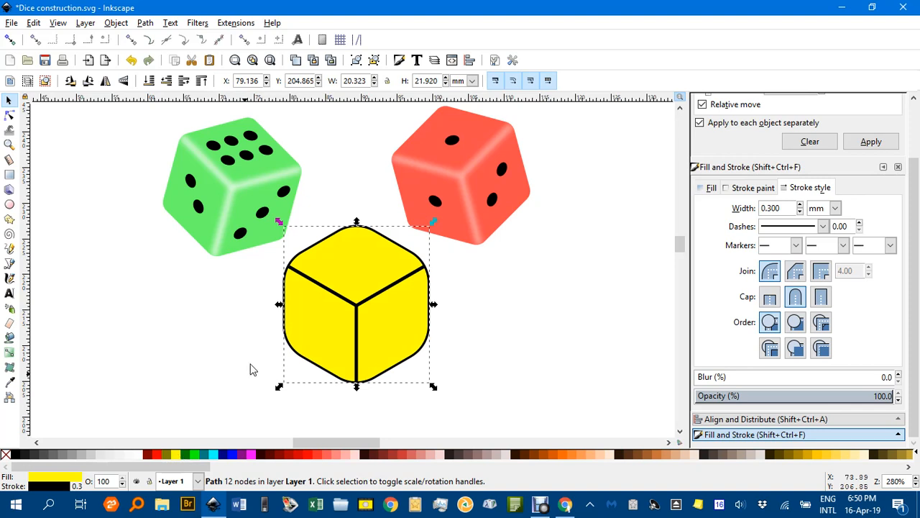
left_click(380, 296)
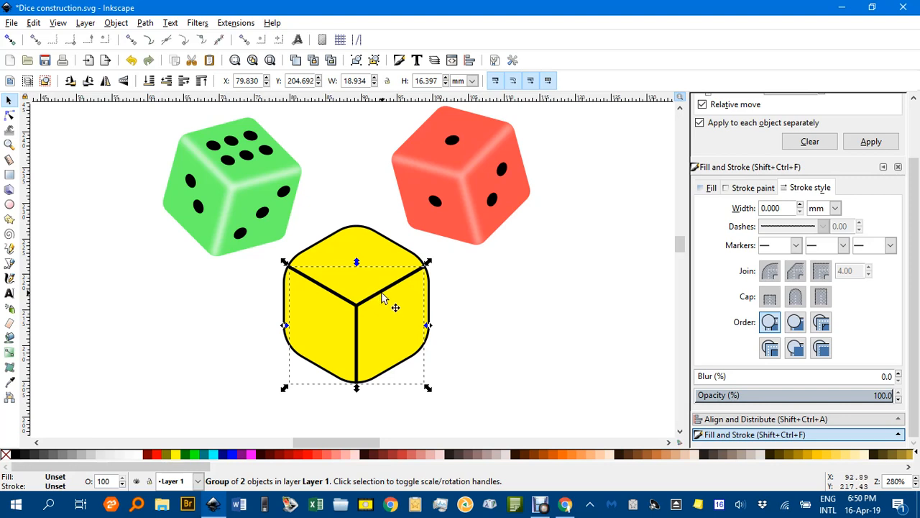
left_click(471, 302)
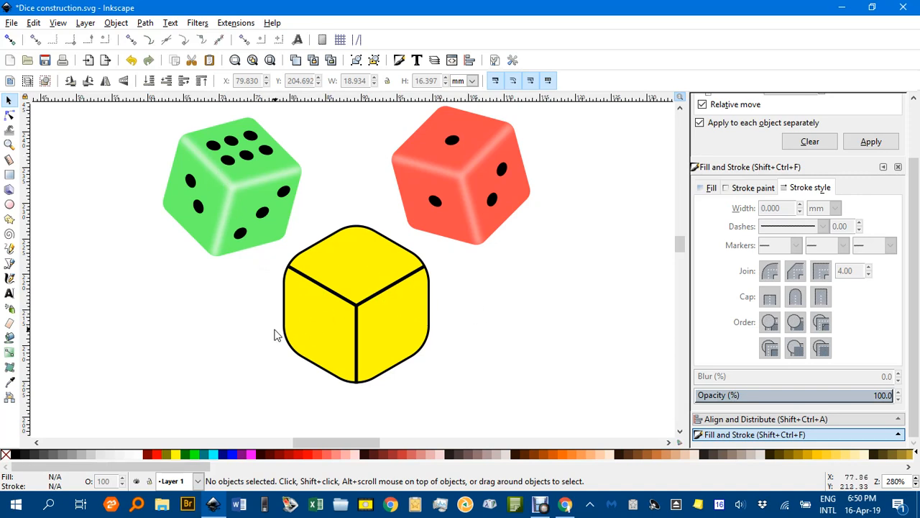
Draw a small circle left of the yellow die, filled black with no stroke.
key("e")
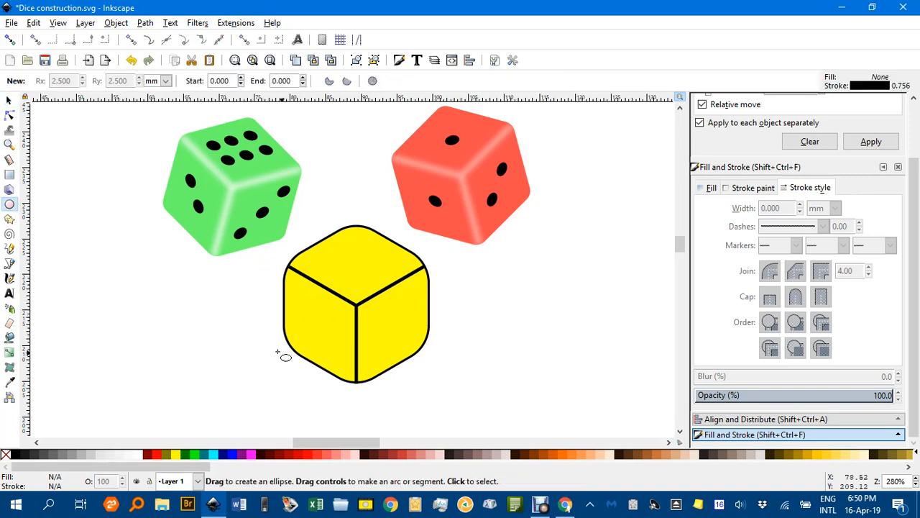
left_click_drag(194, 298, 204, 308)
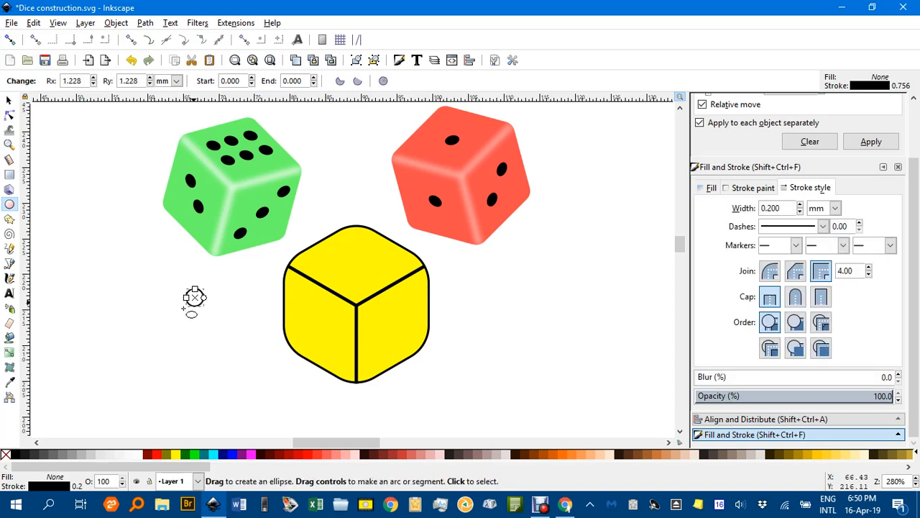
left_click(17, 459)
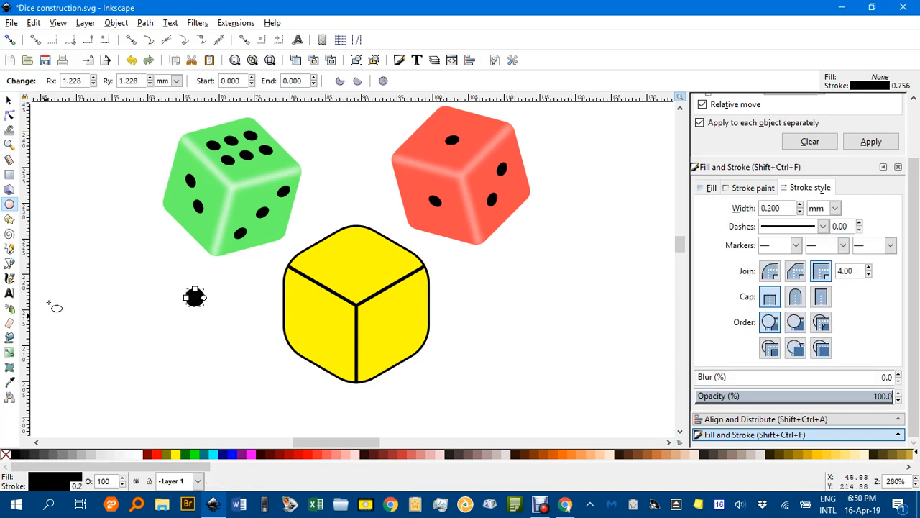
left_click(5, 455, "shift")
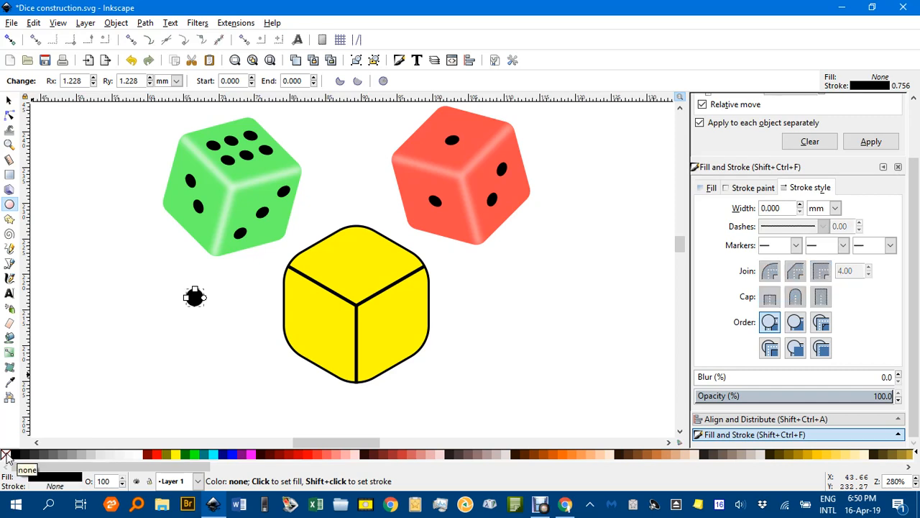
left_click(10, 103)
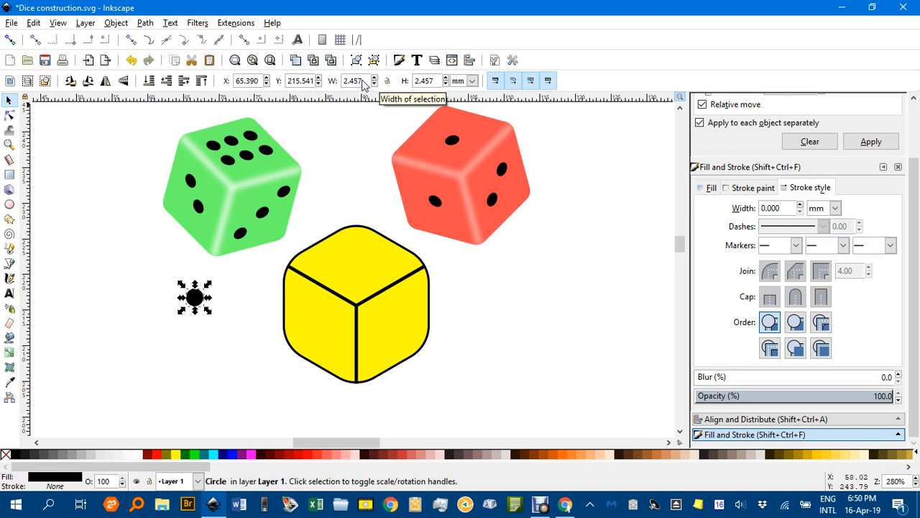
Resize the black circle to 2 mm wide.
left_click_drag(365, 83, 347, 84)
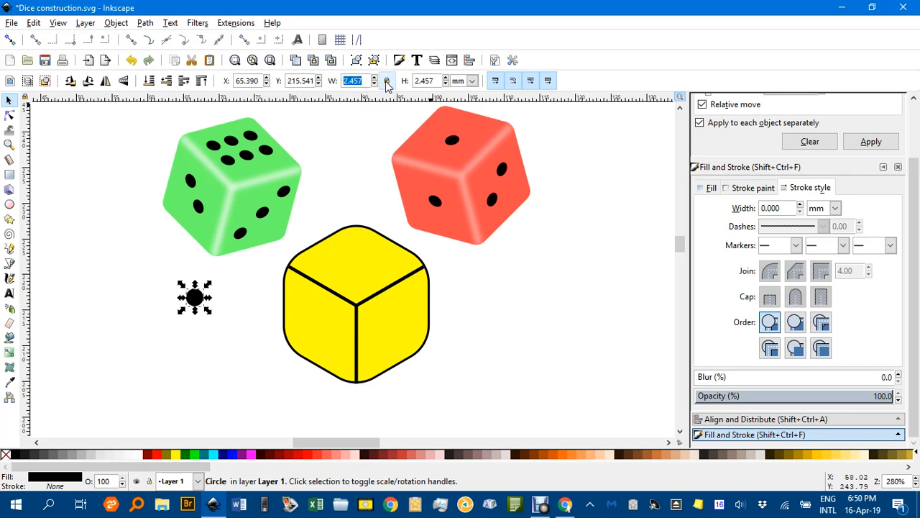
type("2")
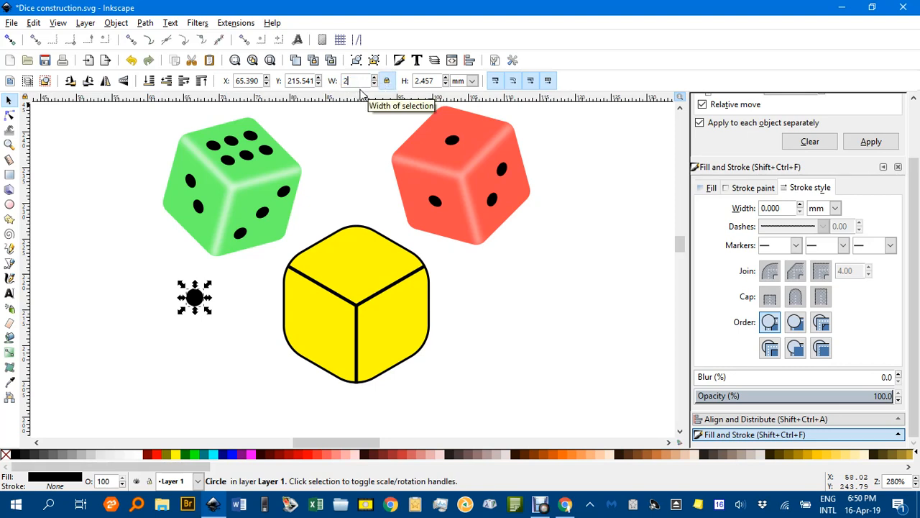
key("Return")
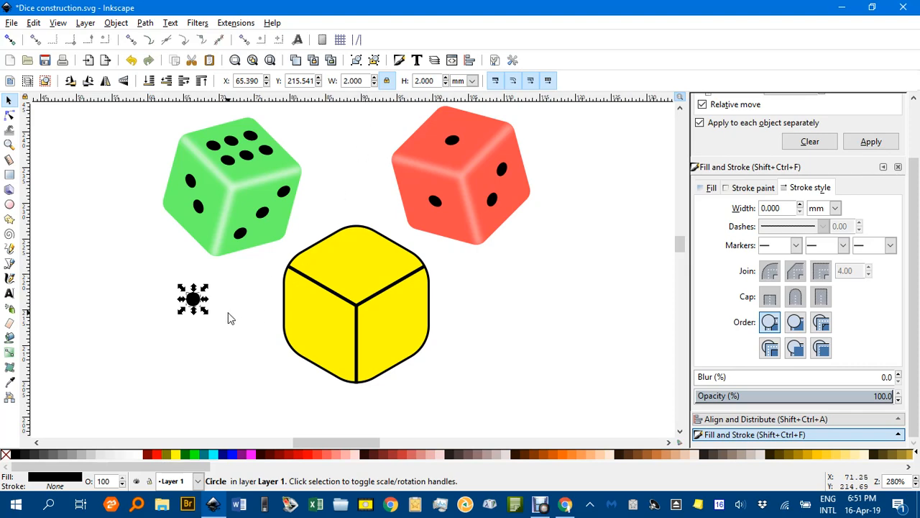
left_click(203, 313)
scroll(212, 313, "down", 2)
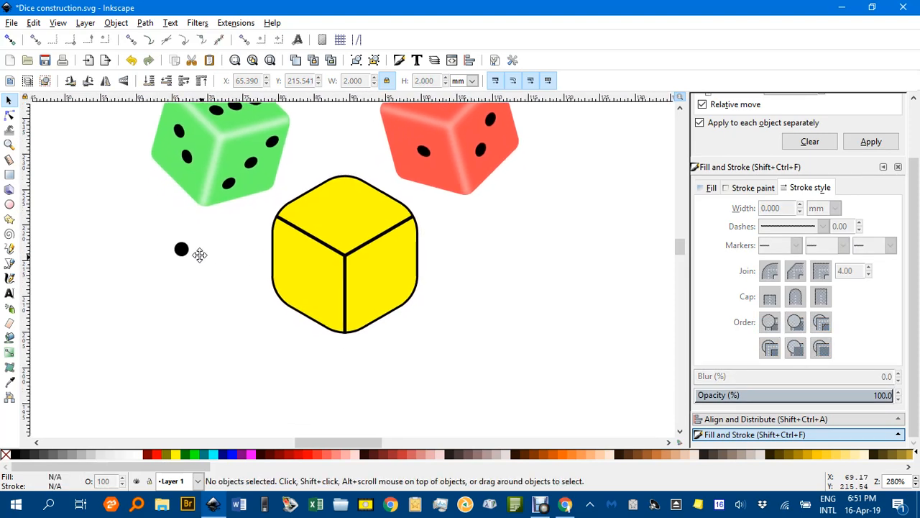
Move the black dot onto the die's right face and skew it into a slanted ellipse.
left_click_drag(185, 247, 449, 297)
scroll(455, 293, "up", 2)
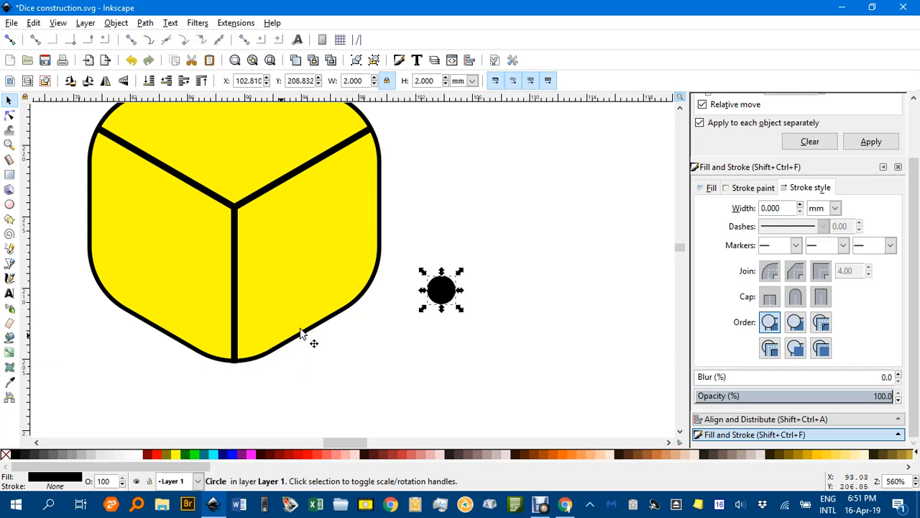
left_click(442, 291)
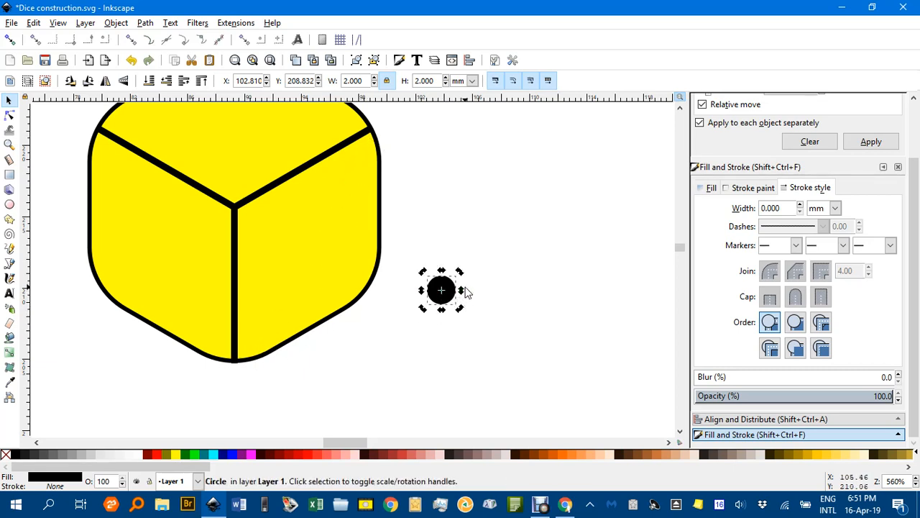
left_click_drag(463, 296, 315, 246)
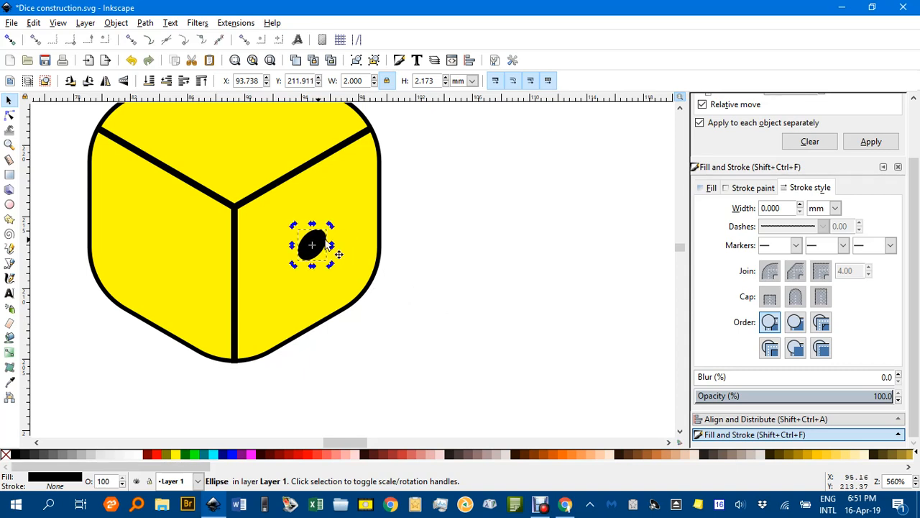
left_click(443, 250)
Draw a diagonal guide line across the right face from the bottom corner to the top-right corner.
key("b")
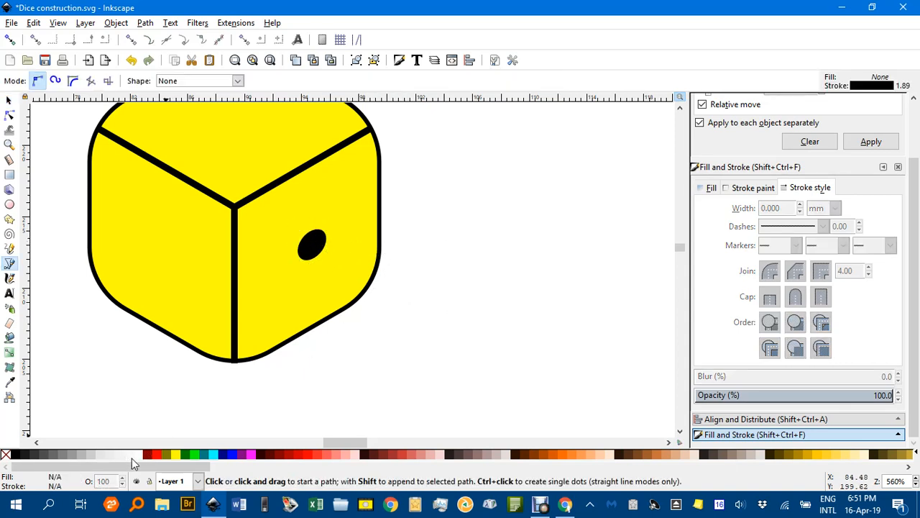
left_click(235, 360)
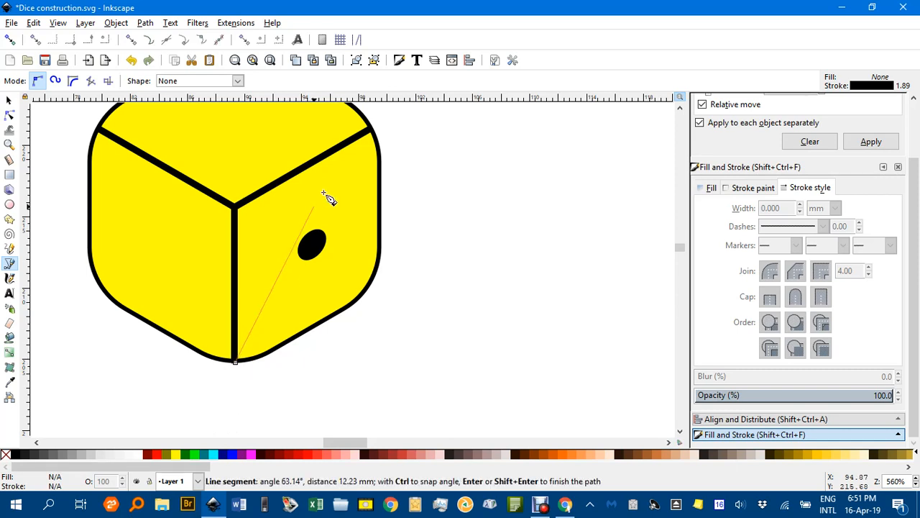
left_click(372, 135)
key("Return")
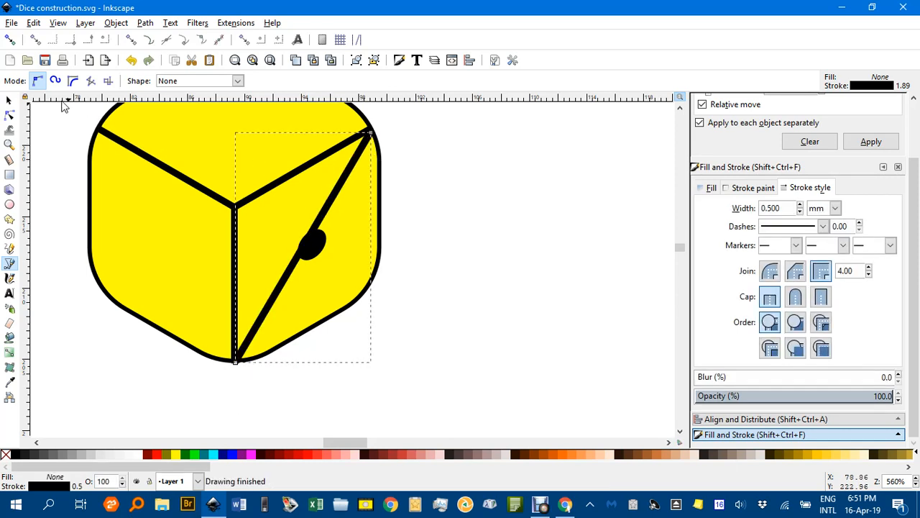
Nudge the pip onto the diagonal to centre it on the right face.
left_click(9, 99)
left_click(317, 248)
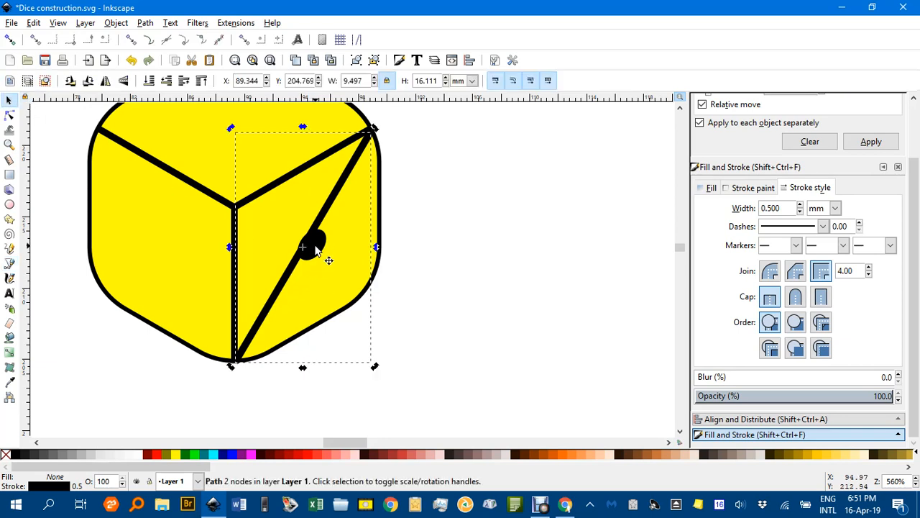
left_click(319, 250)
left_click_drag(318, 246, 311, 246)
Delete the temporary diagonal guide line.
left_click(432, 242)
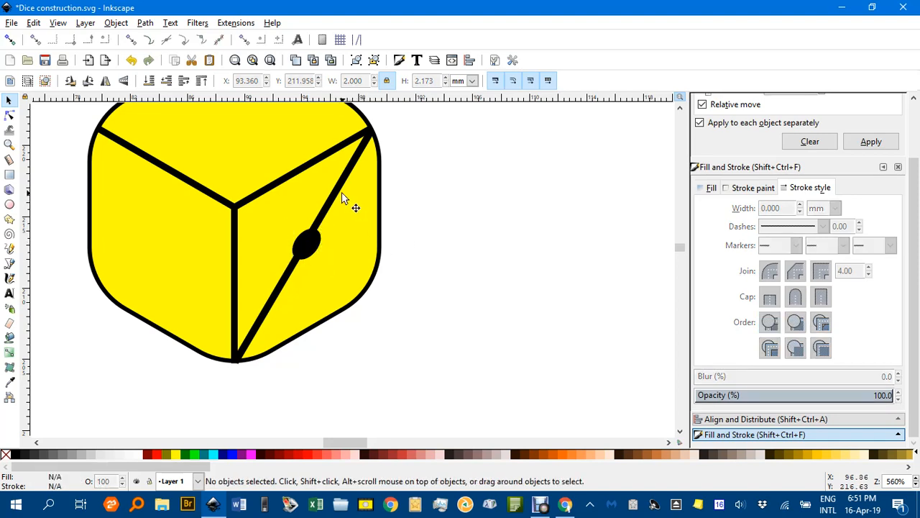
left_click(342, 192)
key("Delete")
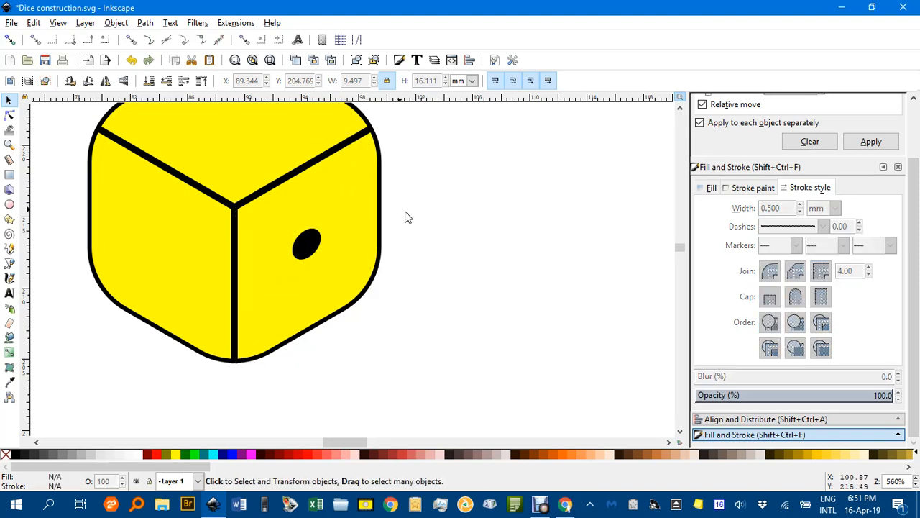
scroll(435, 238, "down", 2)
Copy the black pip onto the yellow die's top face and rotate it flat.
left_click_drag(455, 247, 479, 335)
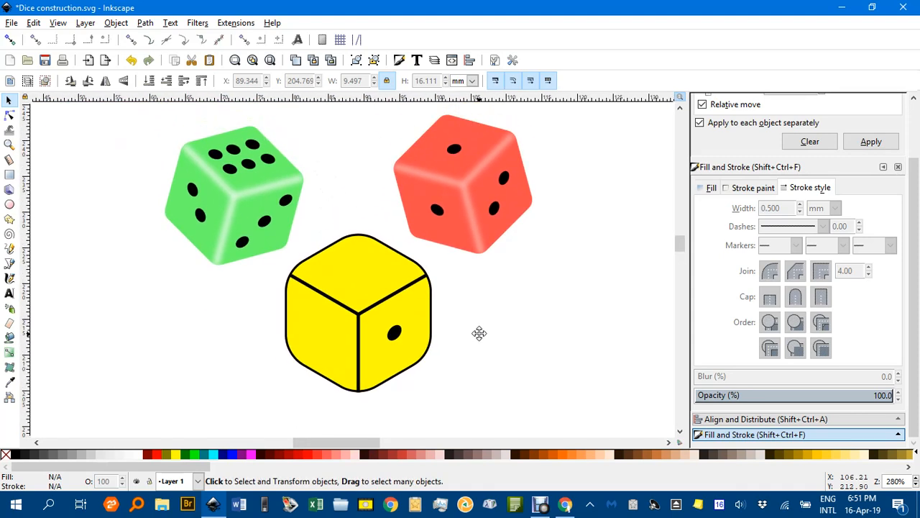
left_click(394, 340)
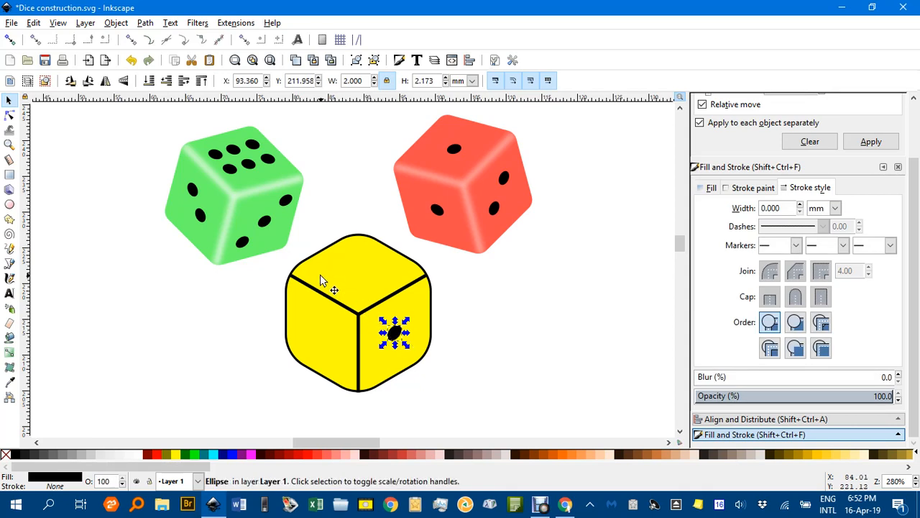
scroll(321, 279, "up", 2)
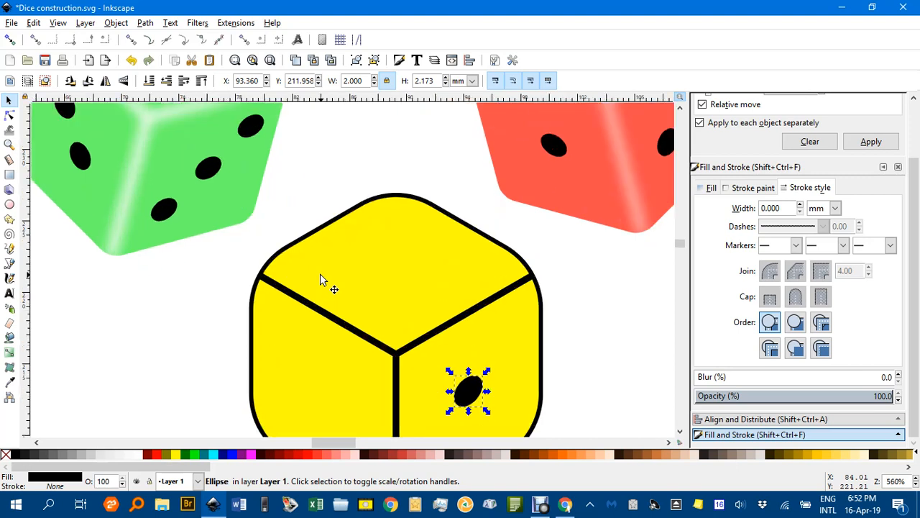
key("ctrl")
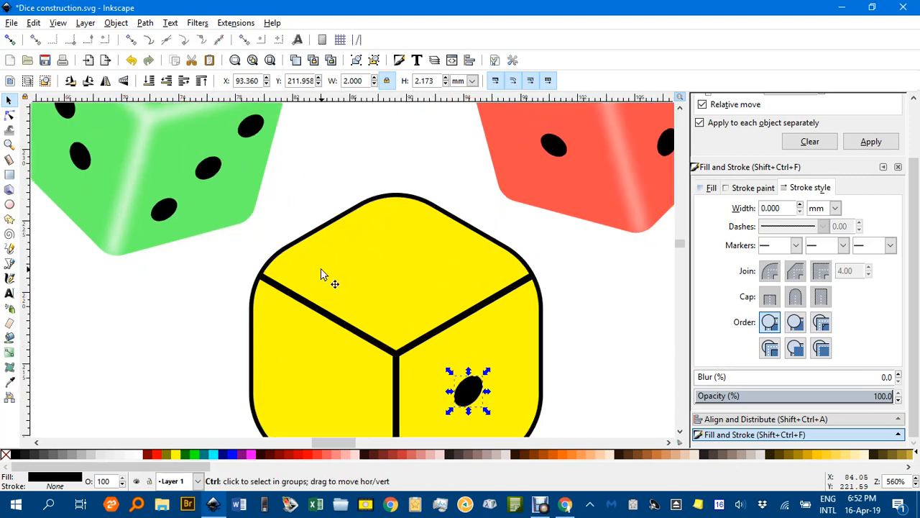
key("ctrl+v")
left_click_drag(394, 282, 424, 243)
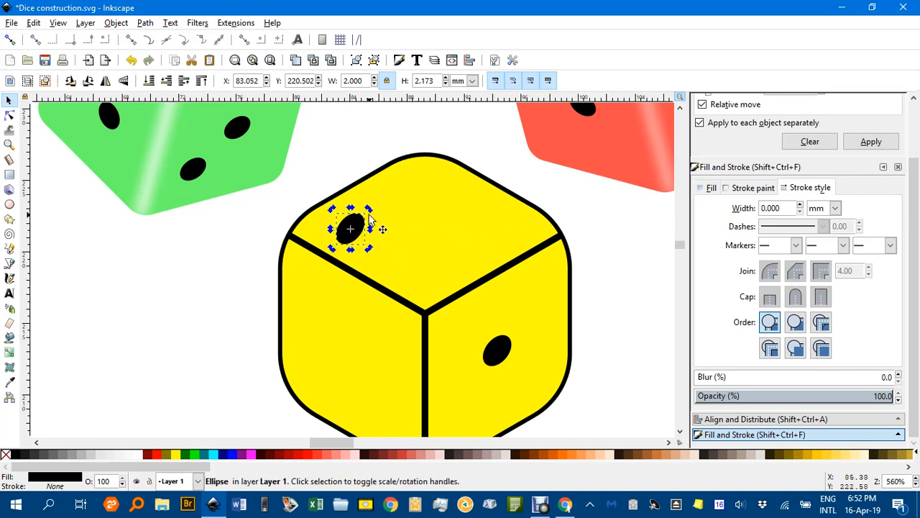
mouse_move(370, 215)
left_mouse_down()
mouse_move(376, 228)
mouse_move(358, 226)
mouse_move(367, 230)
left_mouse_up()
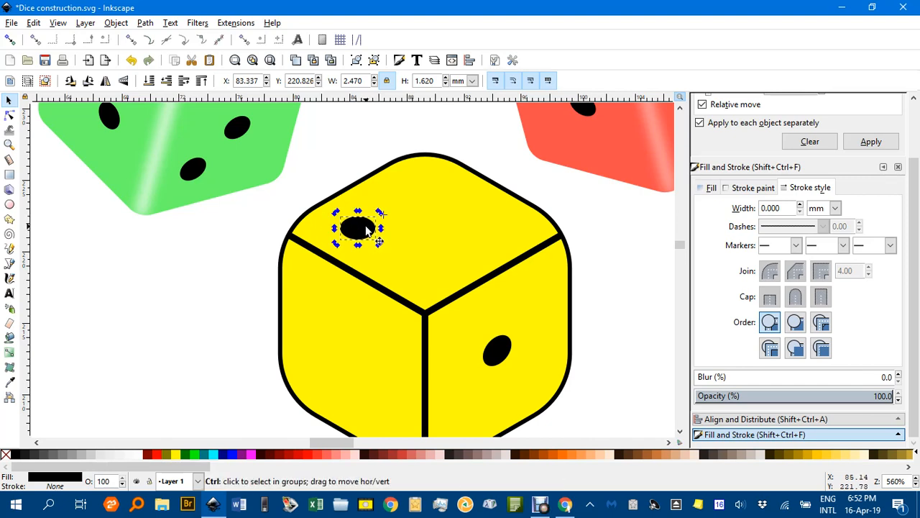
Paste three more flattened pips onto the top face, making four.
key("ctrl+c")
key("ctrl+v")
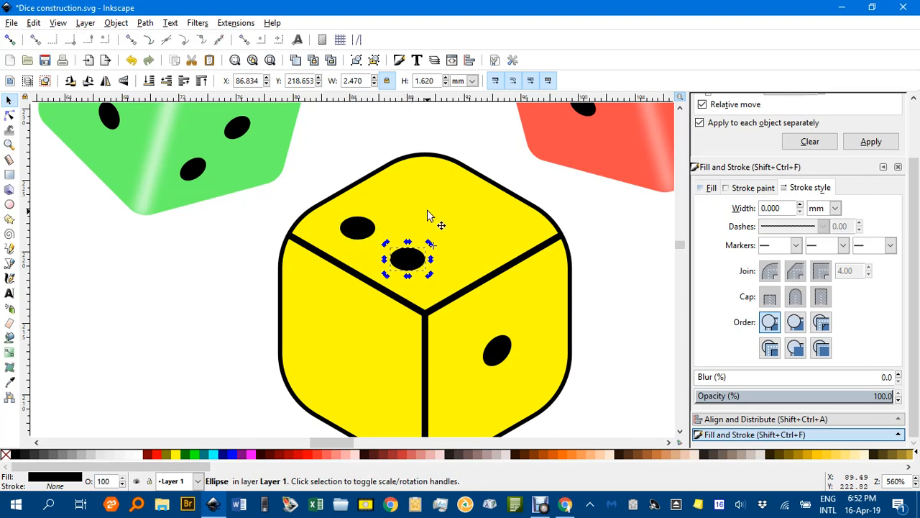
key("ctrl+v")
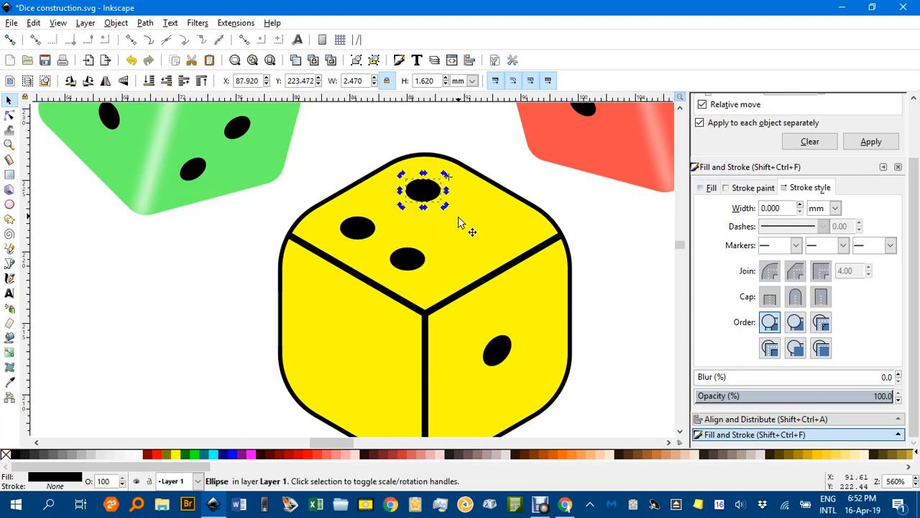
key("ctrl+v")
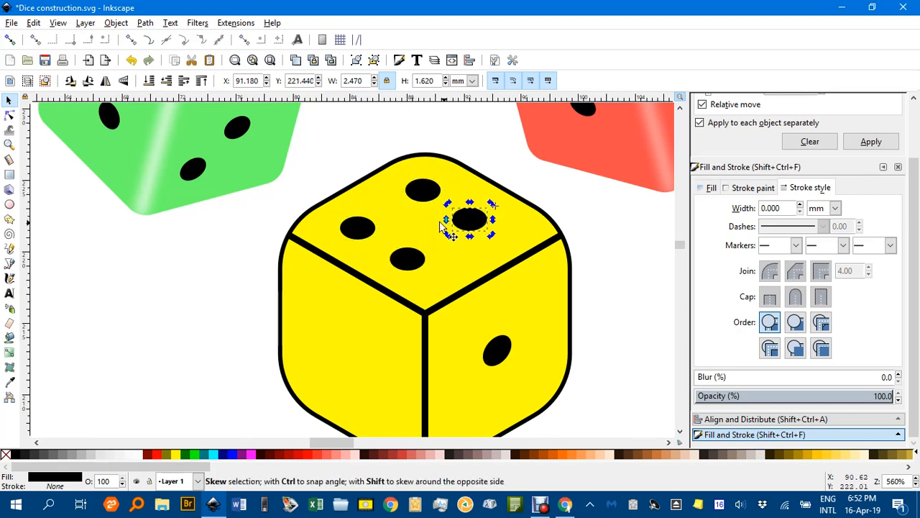
left_click(591, 239)
Paste a 2.470 × 1.620 mm black pip onto the yellow die's left face.
scroll(584, 250, "down", 2)
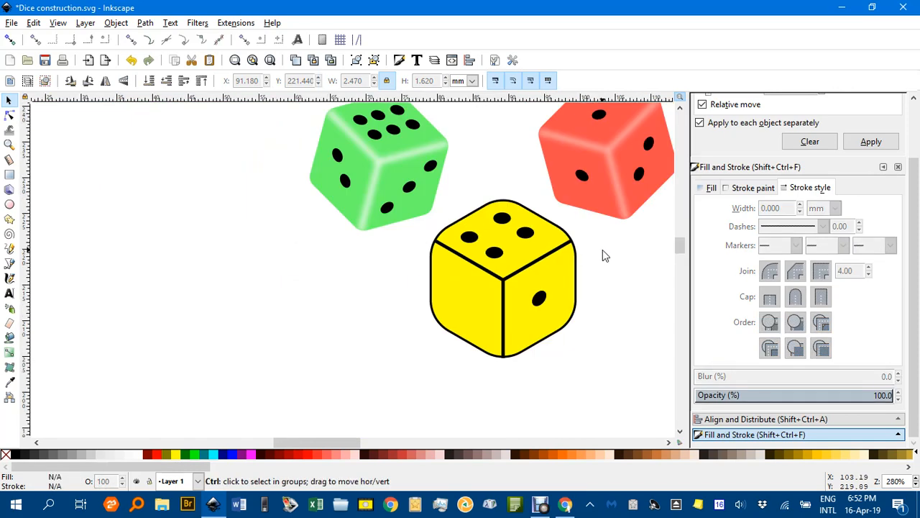
scroll(529, 233, "up", 2)
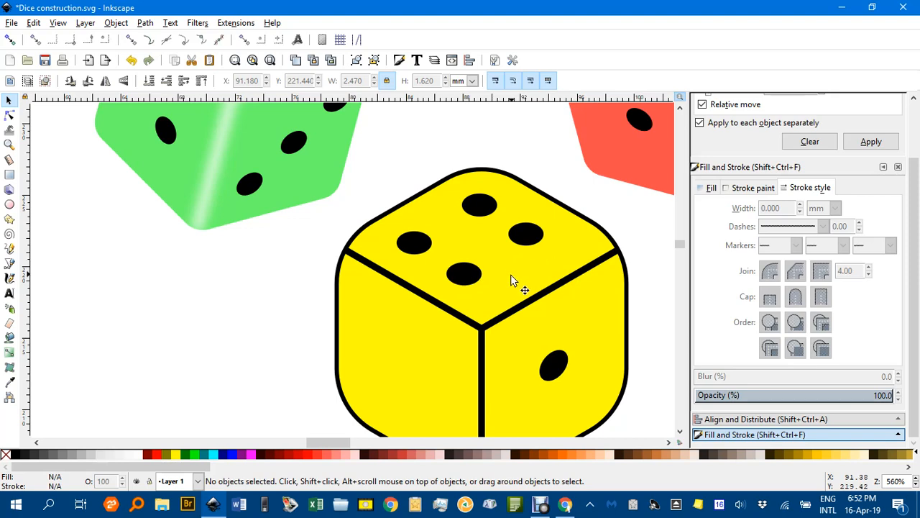
scroll(511, 276, "down", 1)
left_click_drag(524, 295, 511, 253)
scroll(511, 254, "down", 1)
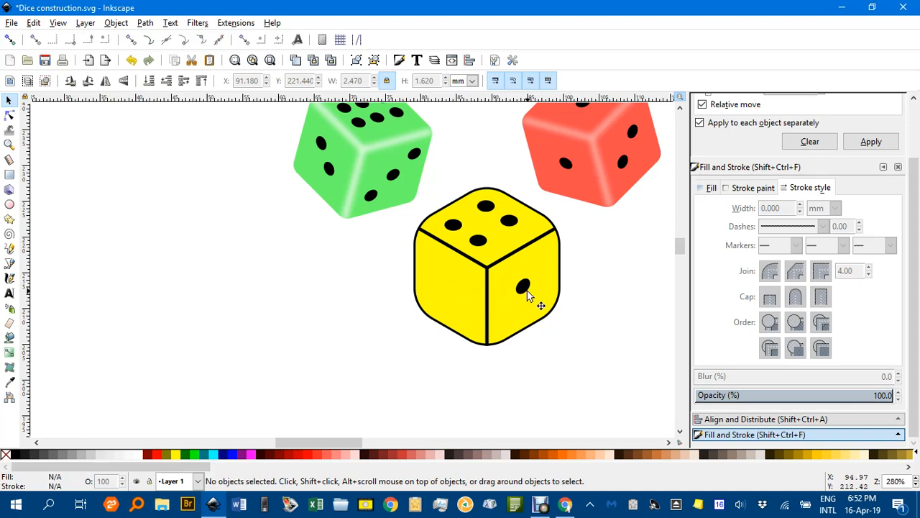
scroll(441, 286, "up", 2, "ctrl")
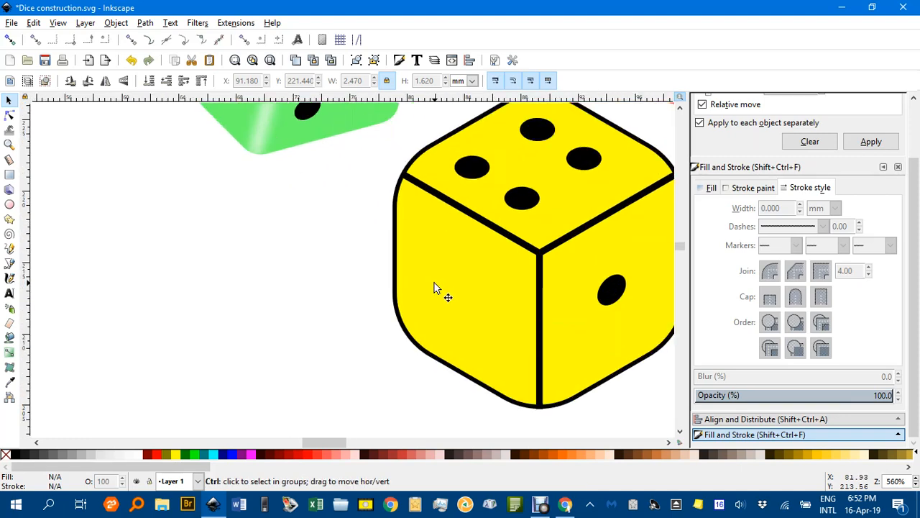
key("ctrl+v")
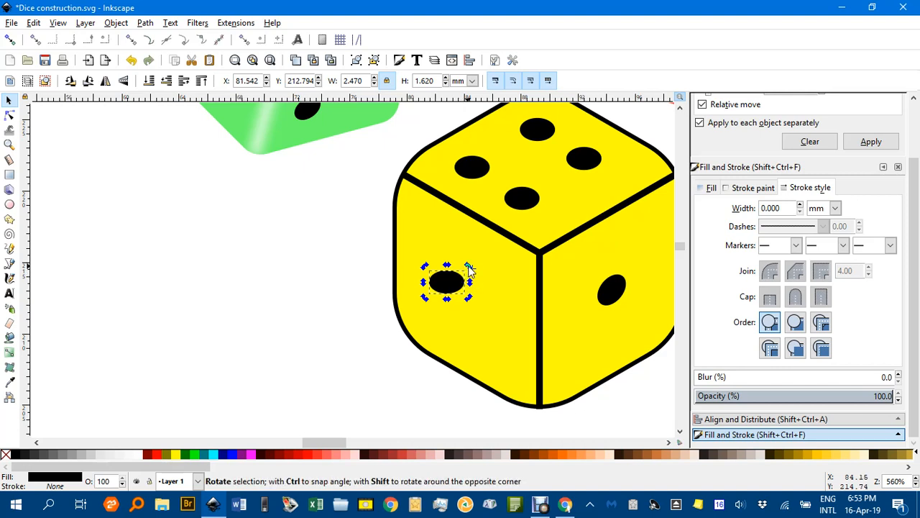
Tilt the left-face pip to match the face and place it upper-left.
left_click_drag(469, 268, 471, 272)
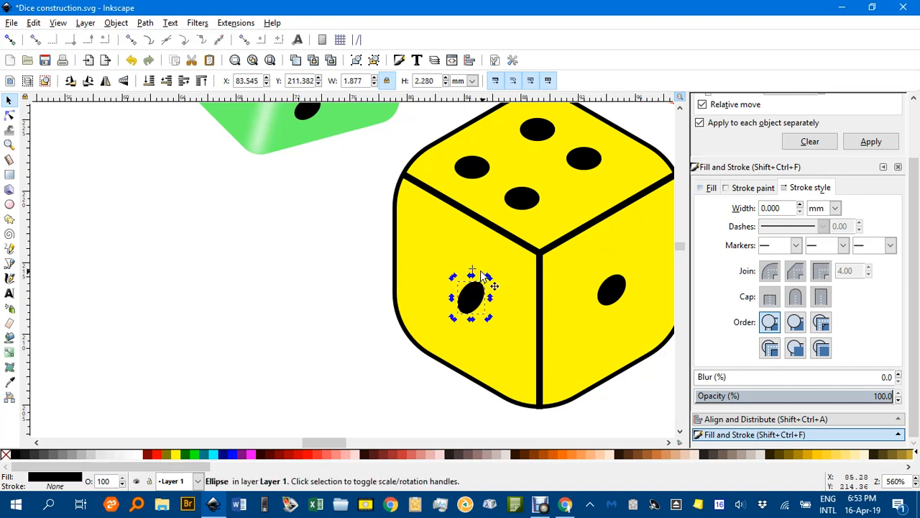
mouse_move(473, 269)
left_mouse_down()
mouse_move(475, 298)
mouse_move(468, 264)
left_mouse_up()
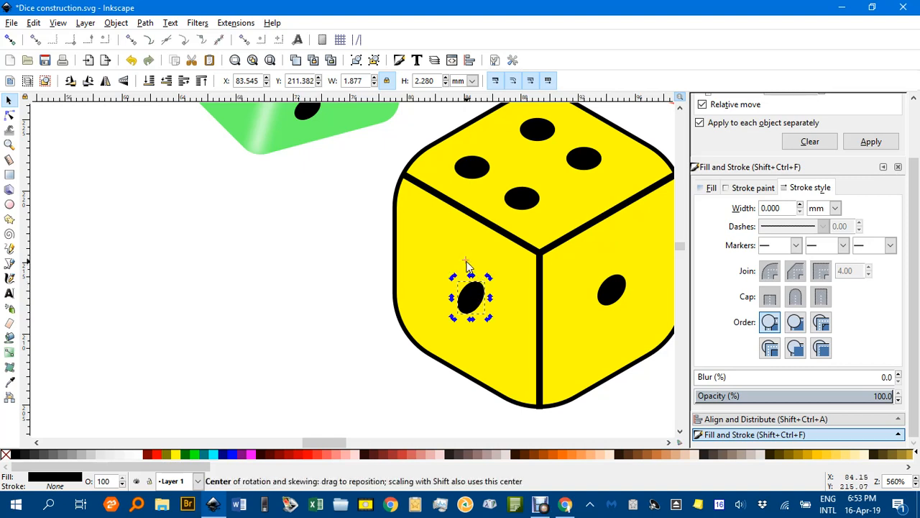
left_click_drag(490, 278, 496, 334)
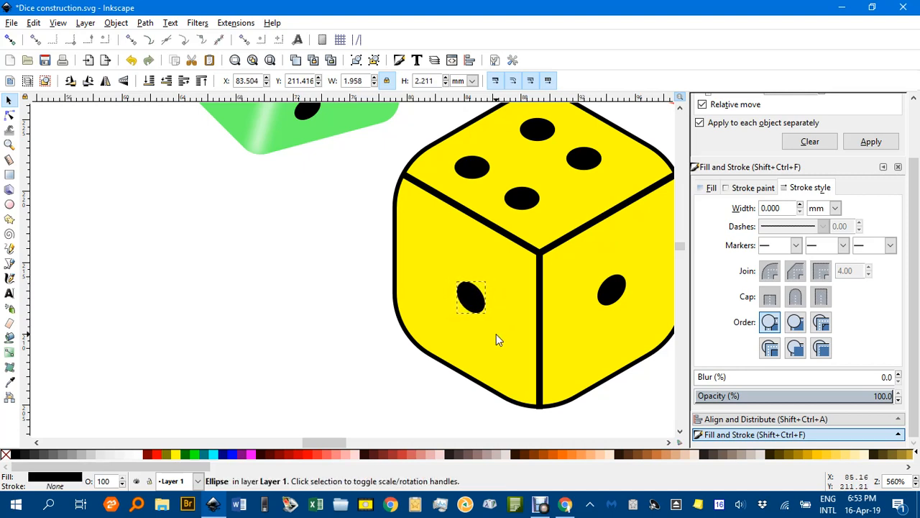
left_click(468, 288)
left_click_drag(468, 290, 430, 233)
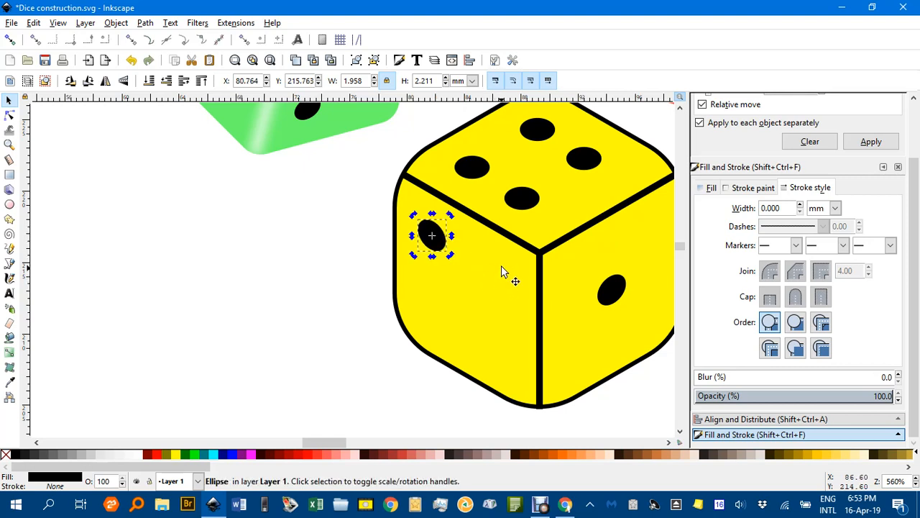
Paste more pips so the left face shows five, then frame the whole yellow die.
key("ctrl+v")
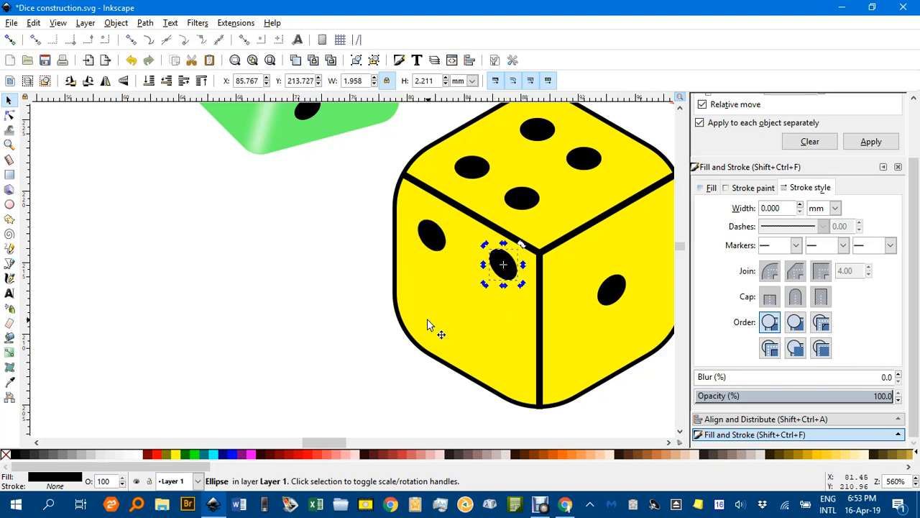
key("ctrl+v")
key("ctrl+v")
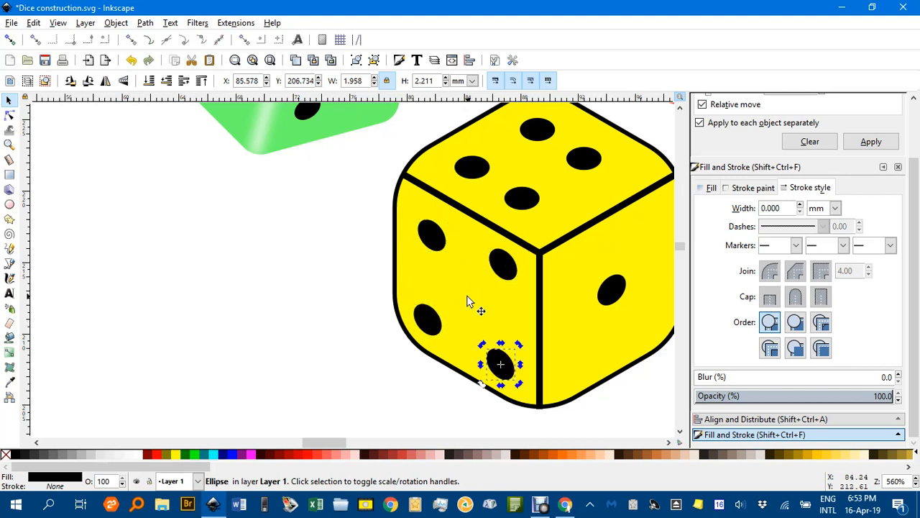
key("ctrl+v")
left_click(361, 279)
scroll(422, 274, "down", 1, "ctrl")
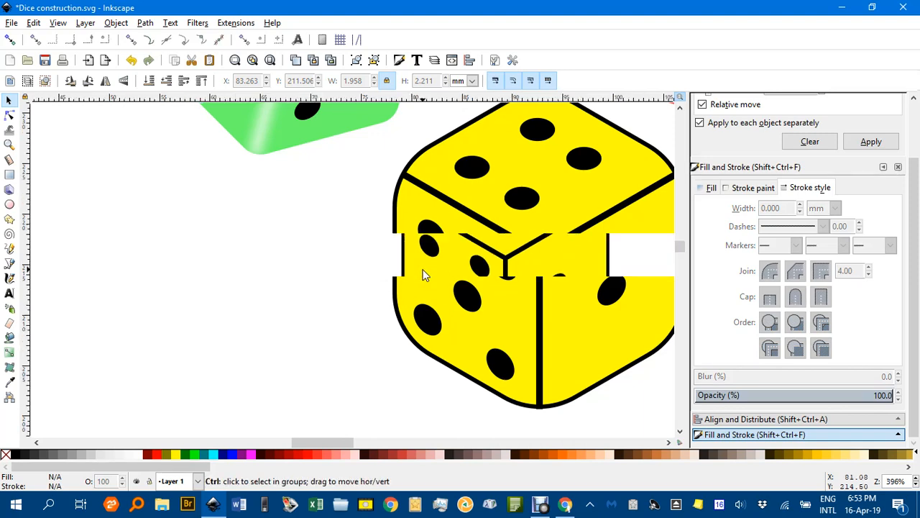
left_click_drag(584, 281, 534, 275)
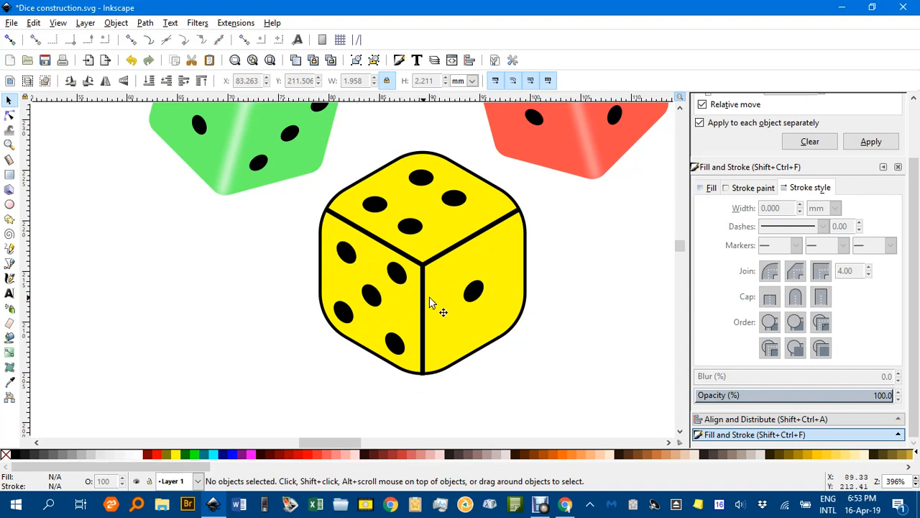
Give the die's face-dividing lines a white stroke, blur 6 and 1.032 mm stroke width.
left_click(443, 258)
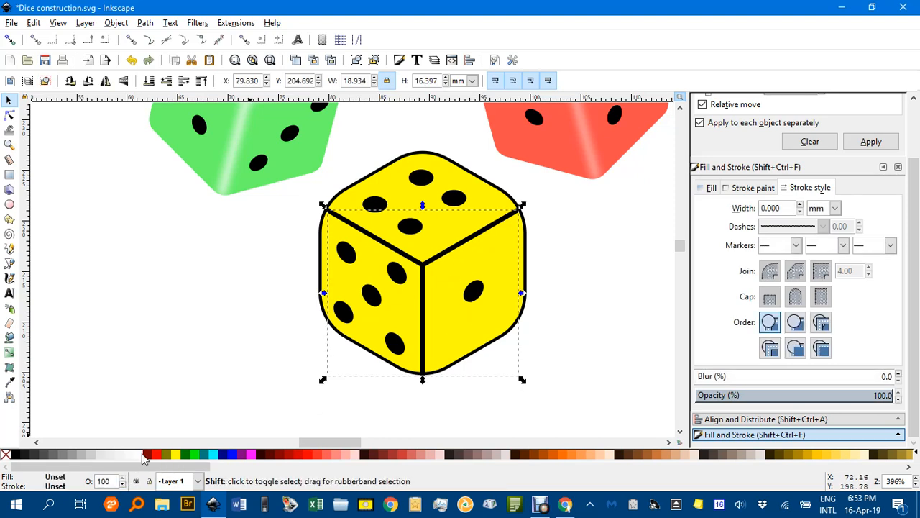
left_click(142, 453, "shift")
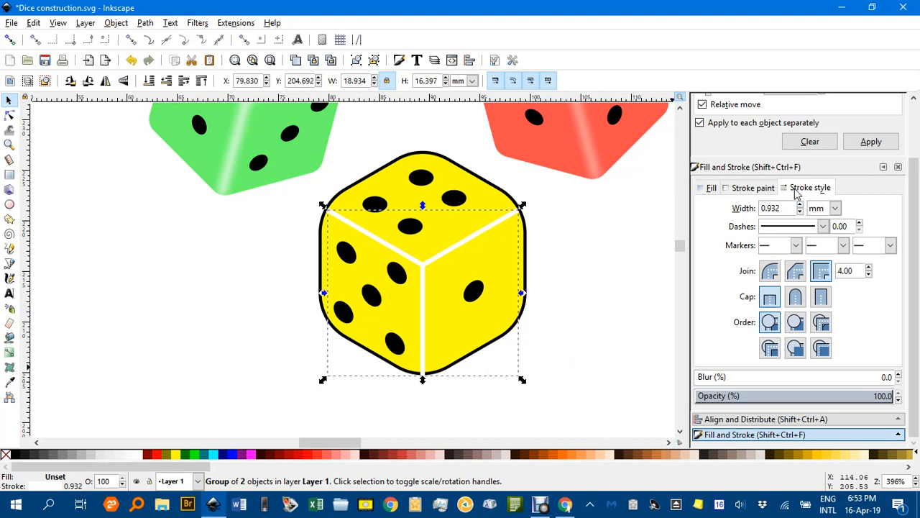
left_click(899, 374)
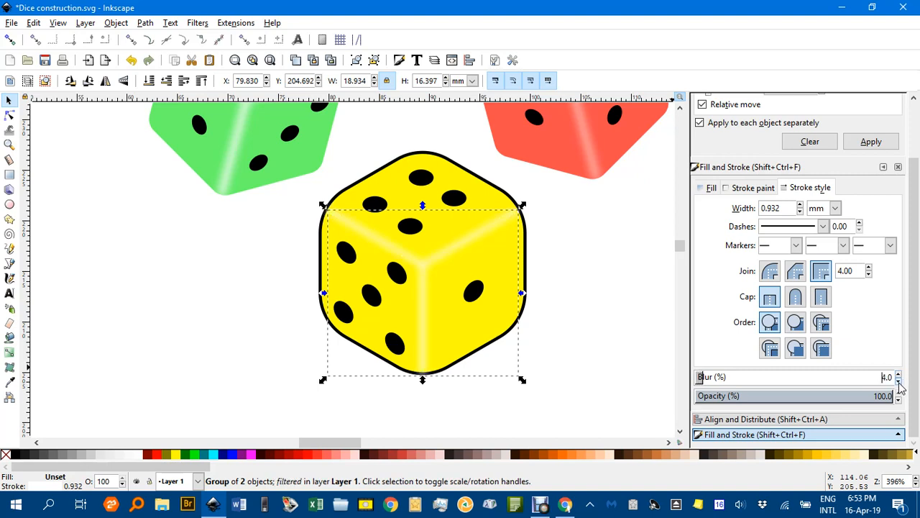
left_click(800, 205)
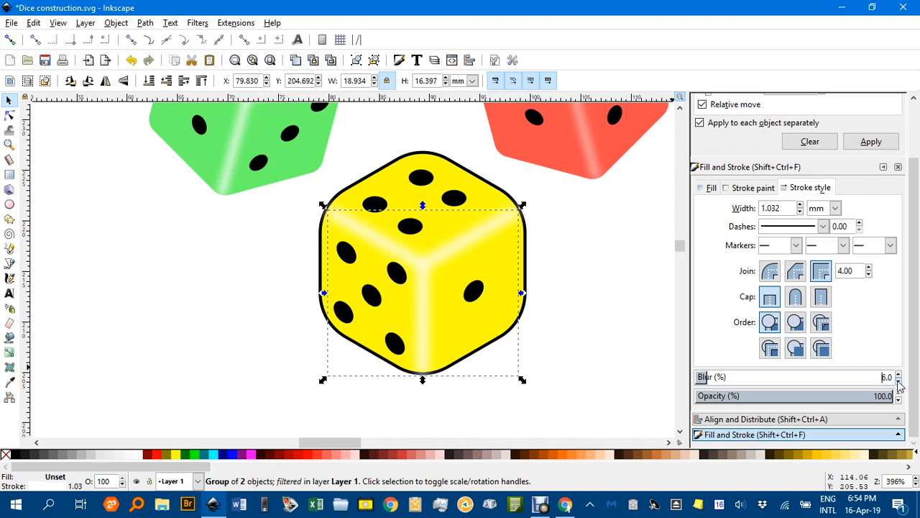
left_click(615, 320)
scroll(611, 317, "down", 1)
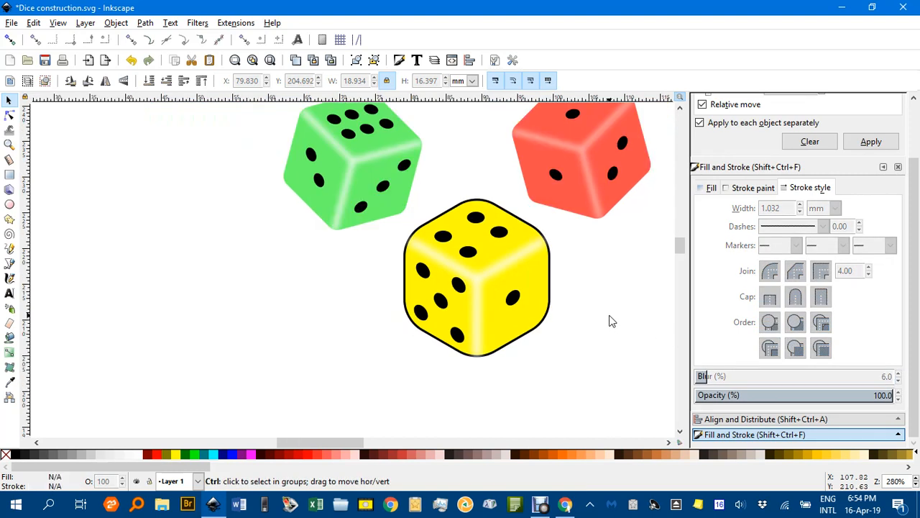
Remove the black outline from the yellow die's outer body.
left_click(551, 290)
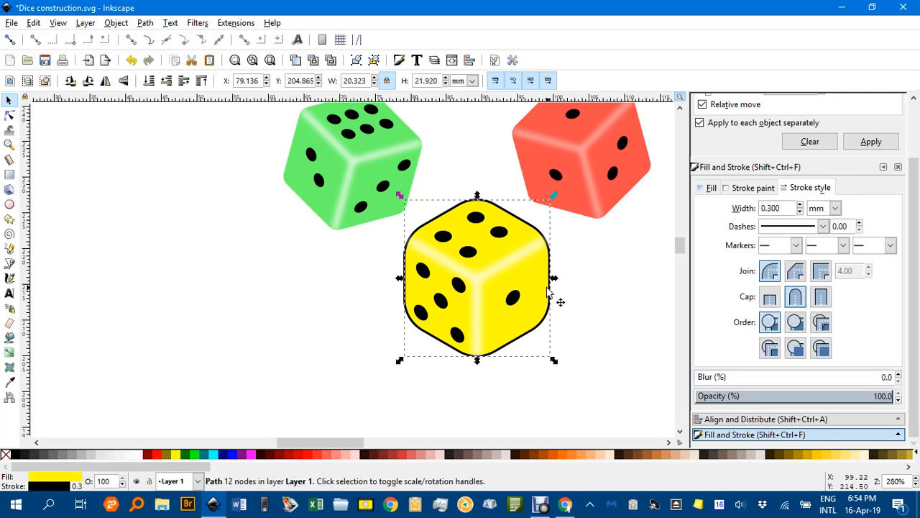
left_click(7, 456, "shift")
left_click(232, 349)
scroll(416, 295, "down", 1, "ctrl")
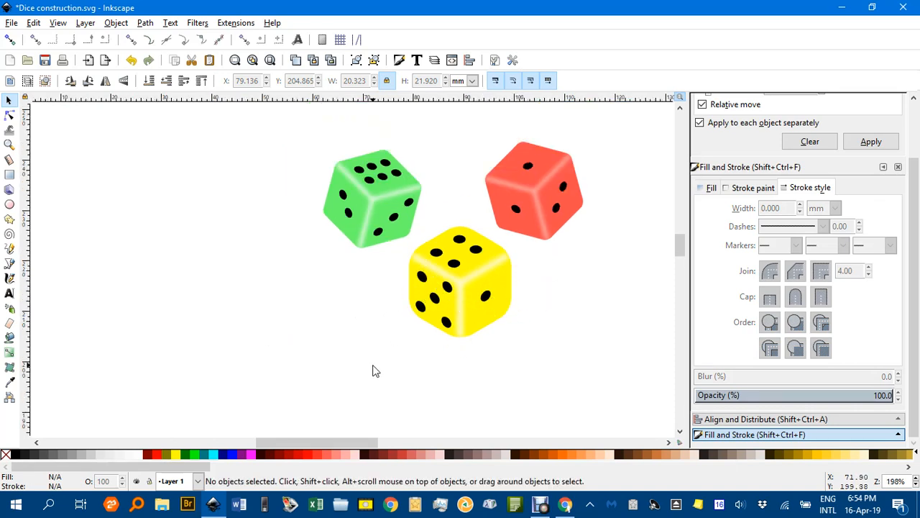
Group the yellow die's parts, duplicate it and move the copy left.
mouse_move(381, 366)
left_mouse_down()
mouse_move(538, 353)
mouse_move(529, 220)
left_mouse_up()
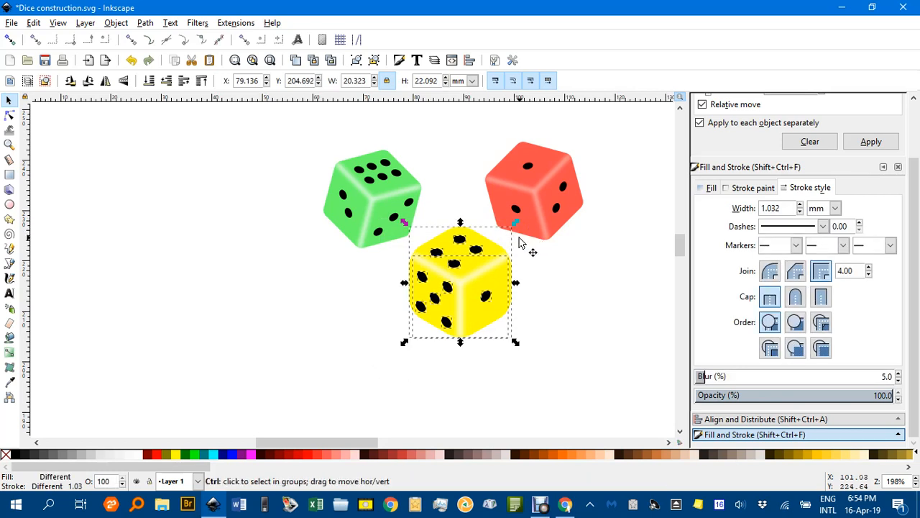
key("ctrl+g")
key("ctrl+d")
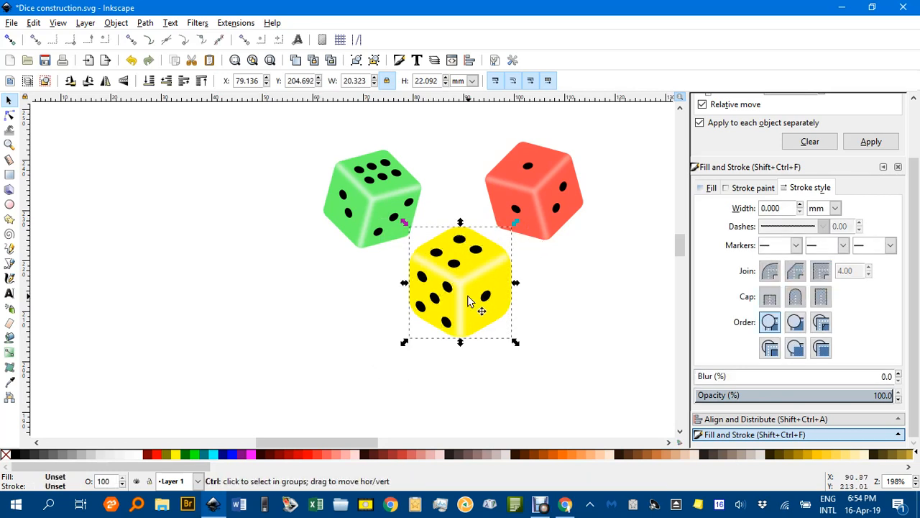
left_click_drag(468, 302, 211, 302)
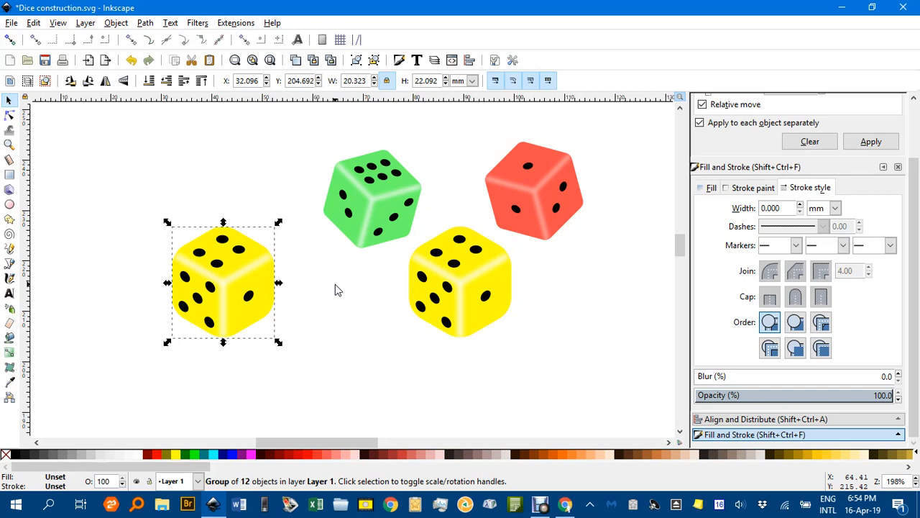
Rotate the copied die slightly clockwise.
key("bracketright")
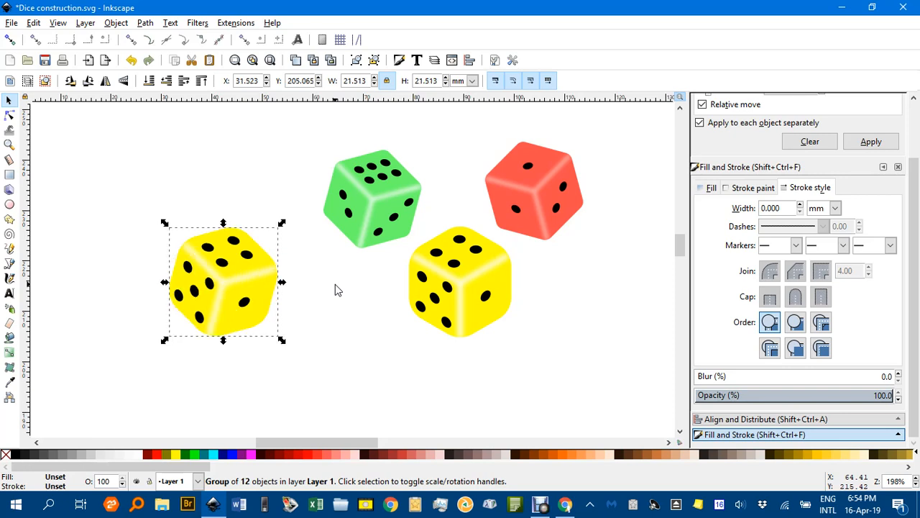
key("bracketright")
key("bracketleft")
Fill the whole copied die blue (#0000FF).
left_click(278, 360)
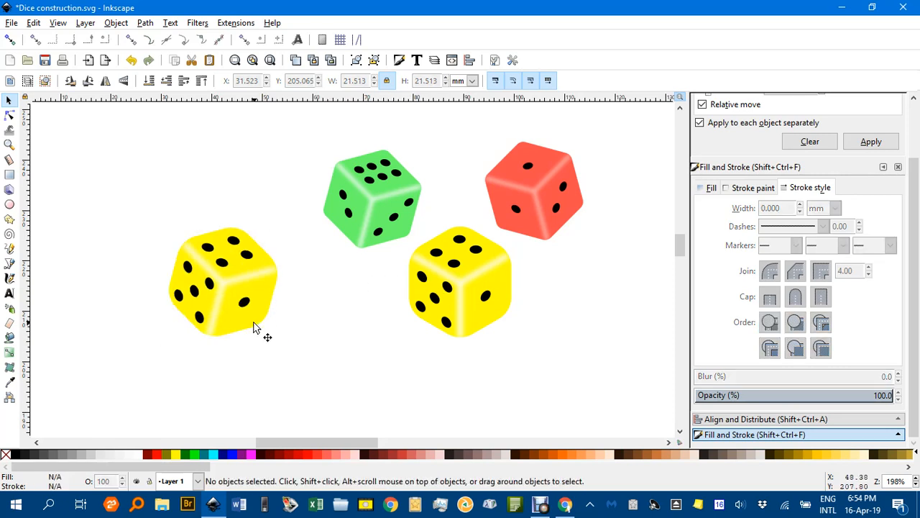
left_click(254, 328)
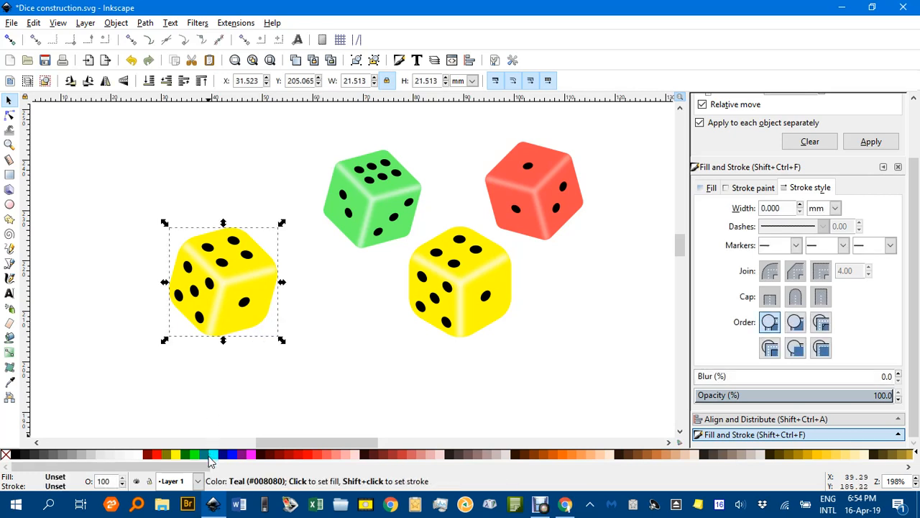
left_click(234, 459)
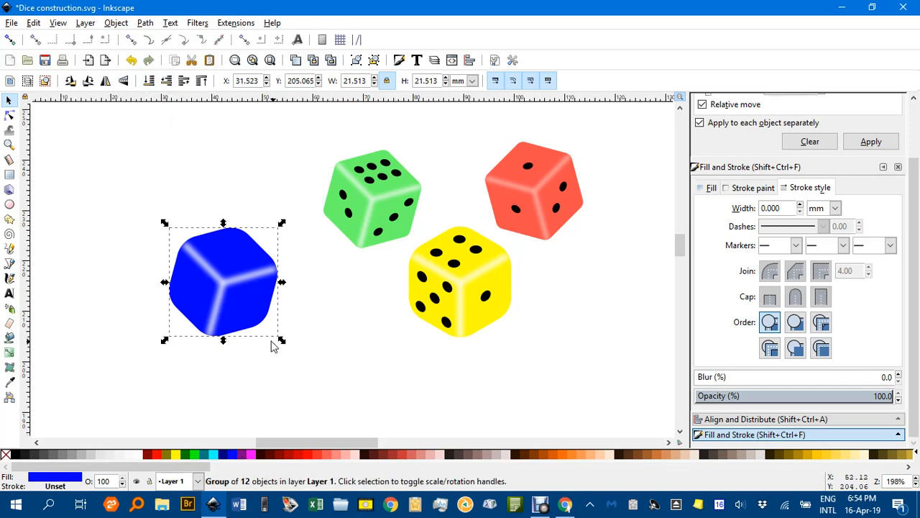
scroll(246, 316, "up", 3, "ctrl")
scroll(247, 307, "down", 2, "ctrl")
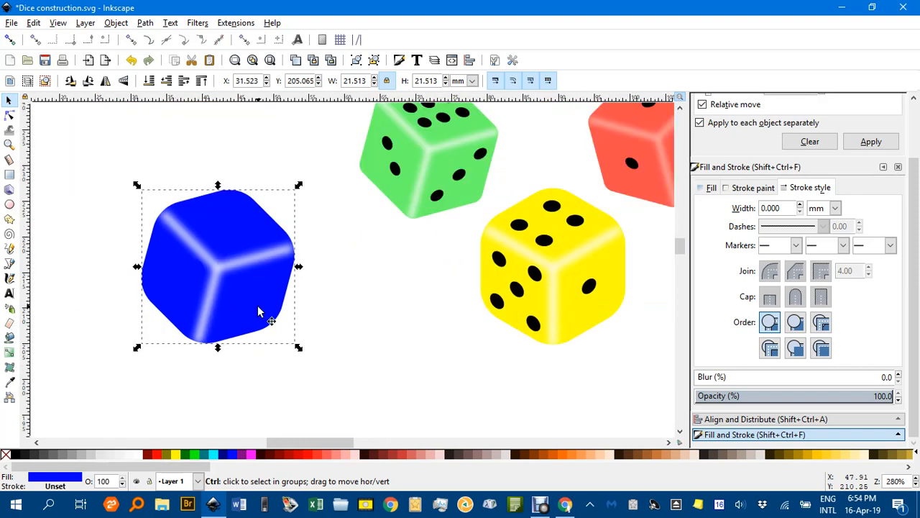
Undo the full blue fill, colour only the left die's body blue, and frame all four dice.
key("ctrl+z")
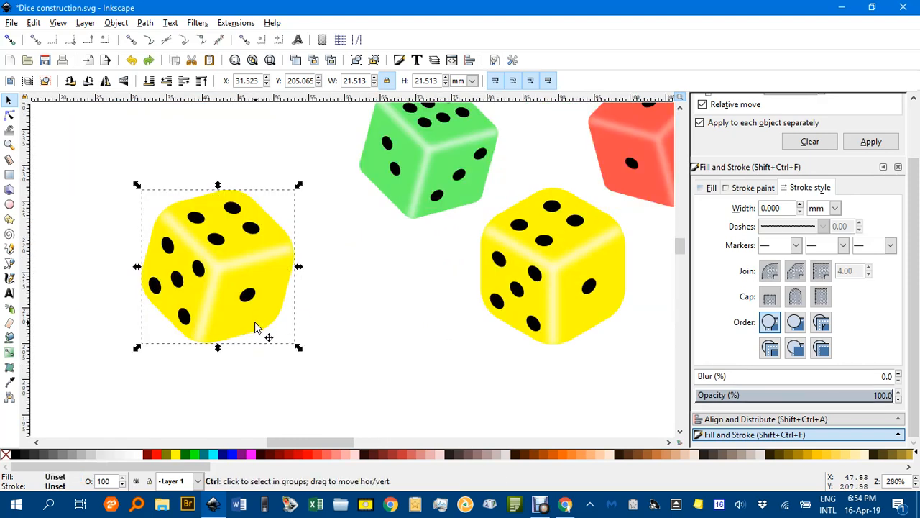
left_click(257, 327, "ctrl")
left_click(323, 335)
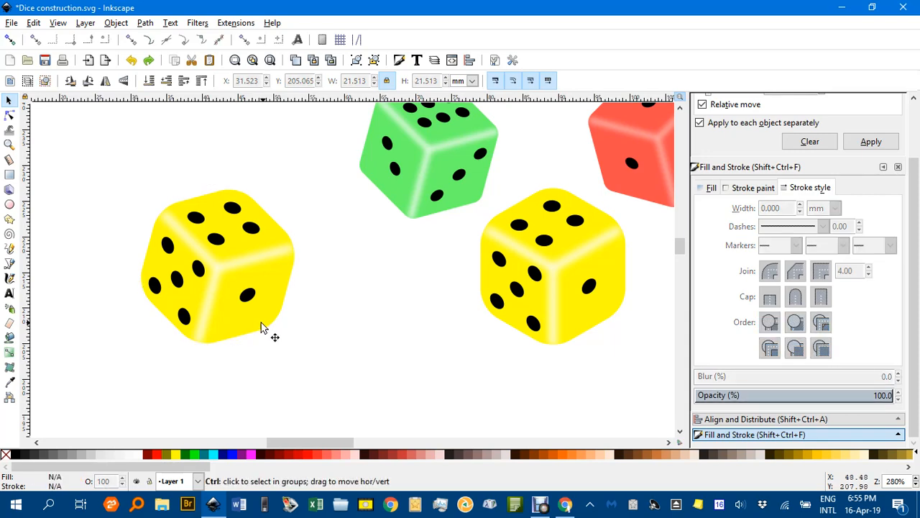
left_click(261, 328, "ctrl")
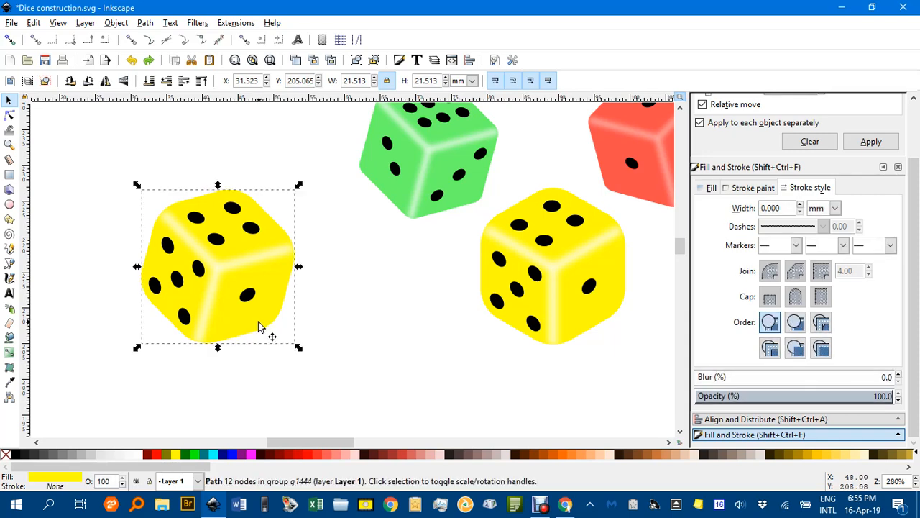
left_click(232, 454)
left_click(397, 346)
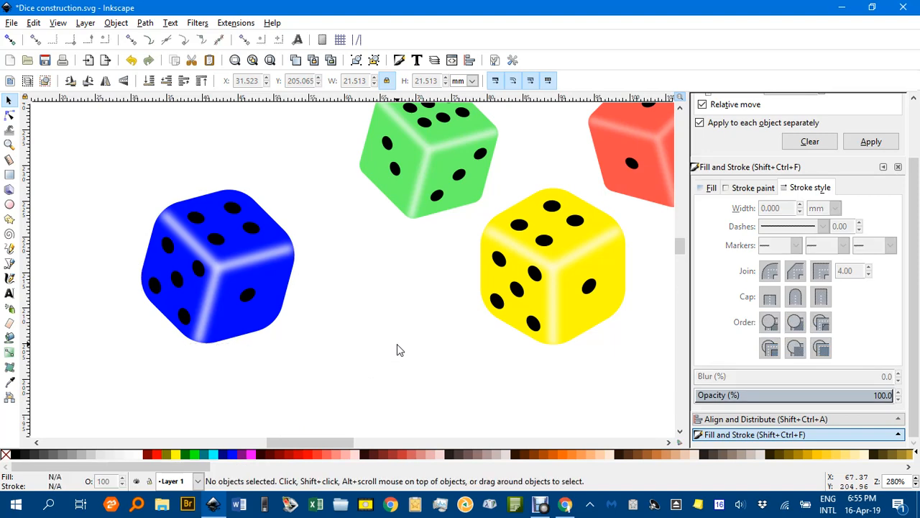
scroll(399, 352, "down", 2, "ctrl")
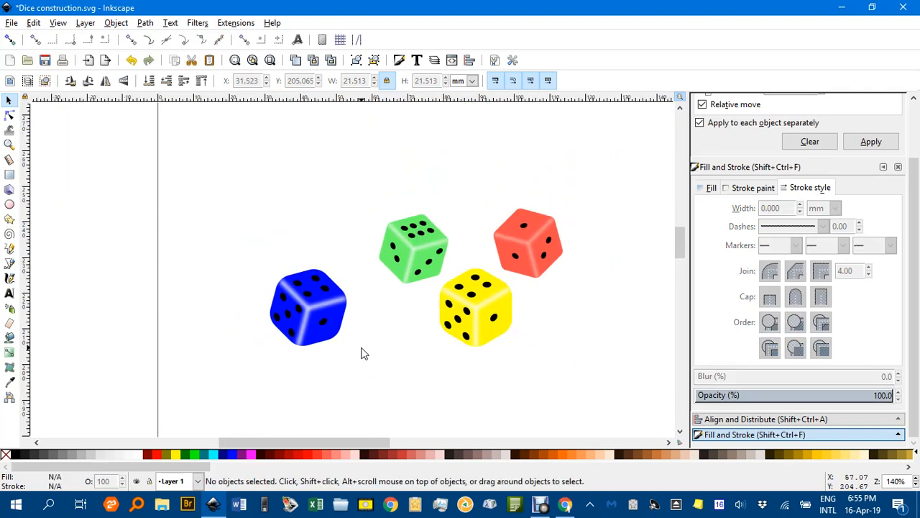
left_click_drag(404, 333, 366, 312)
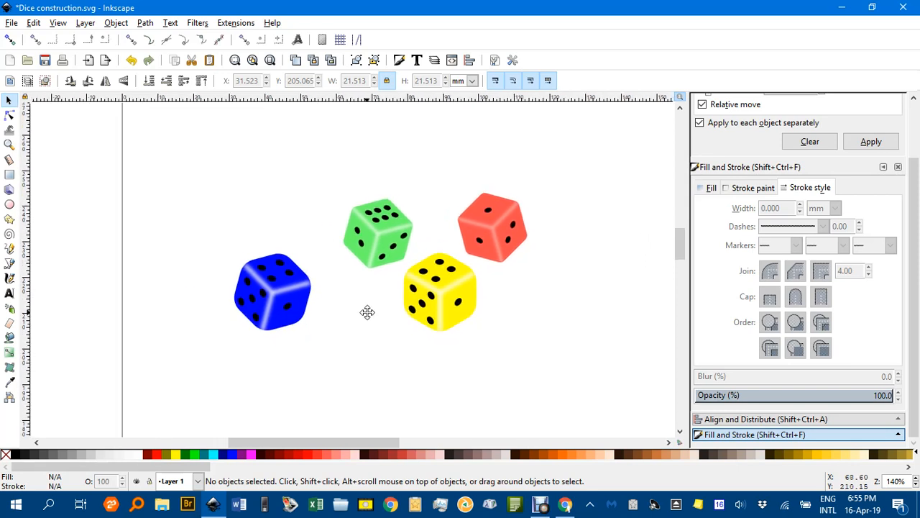